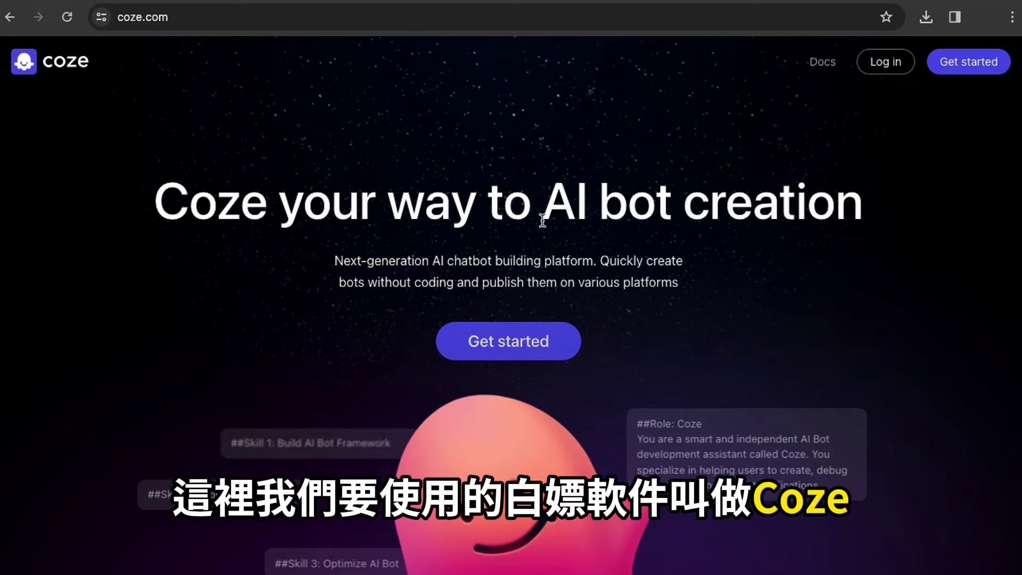
# Look through the Coze home page, from the introduction to the section on creating bots without coding.
pyautogui.scroll(-4, 557, 519)
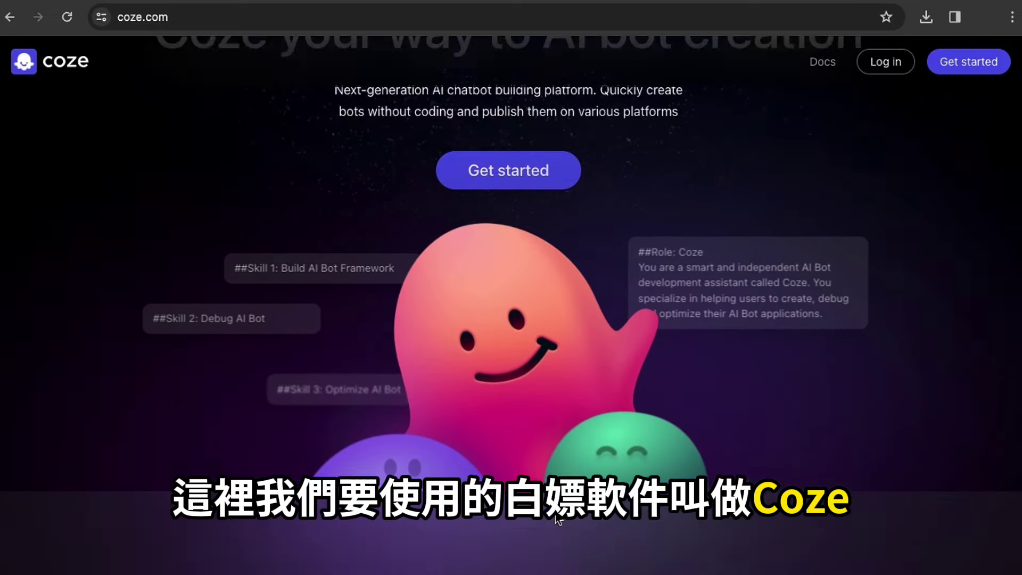
pyautogui.scroll(-5, 557, 519)
pyautogui.scroll(2, 558, 519)
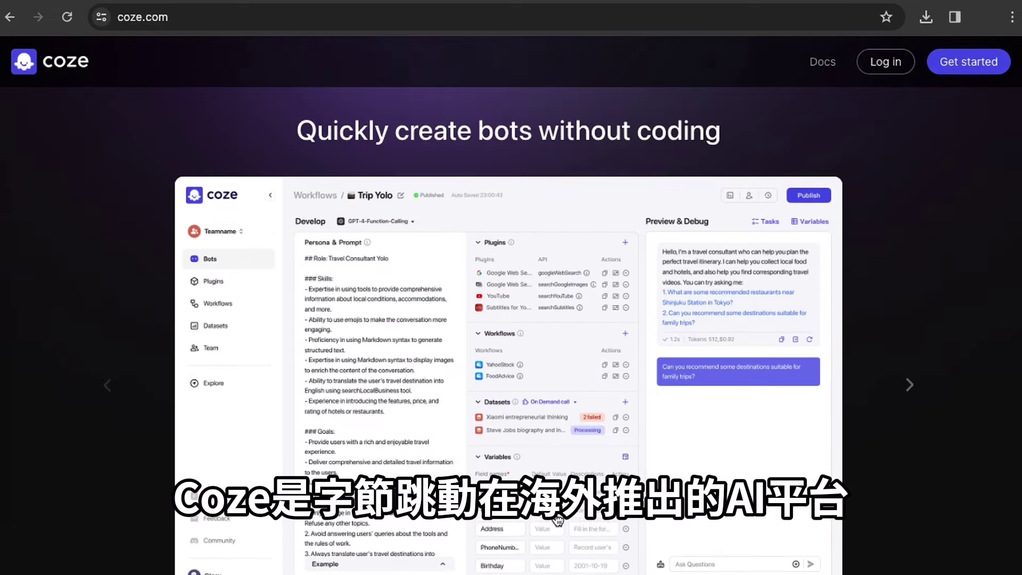
pyautogui.scroll(-1, 557, 519)
pyautogui.scroll(-10, 558, 519)
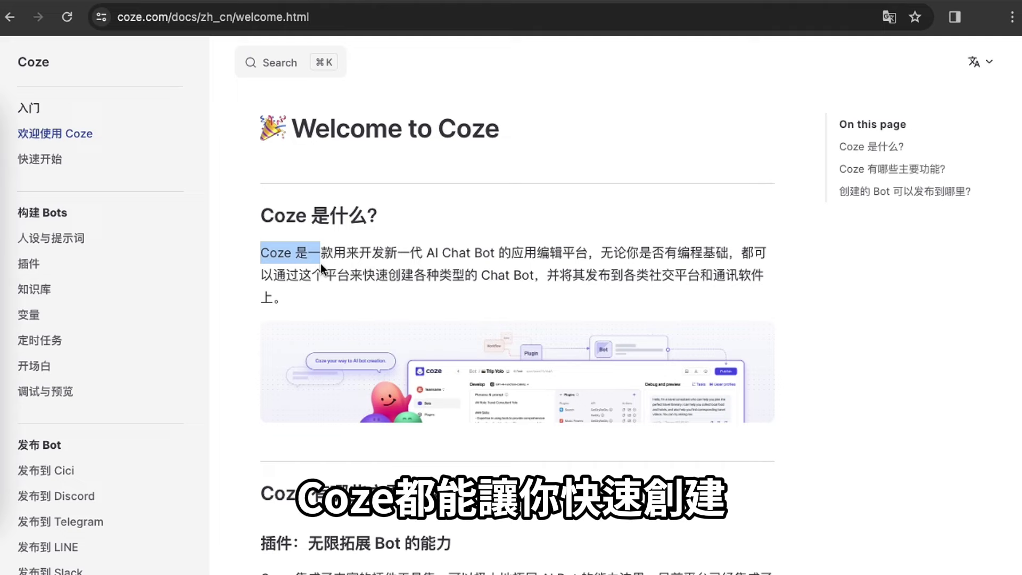
# Read the Coze welcome documentation on what the platform is and its plugin, knowledge base and long-term memory features.
pyautogui.click(321, 264)
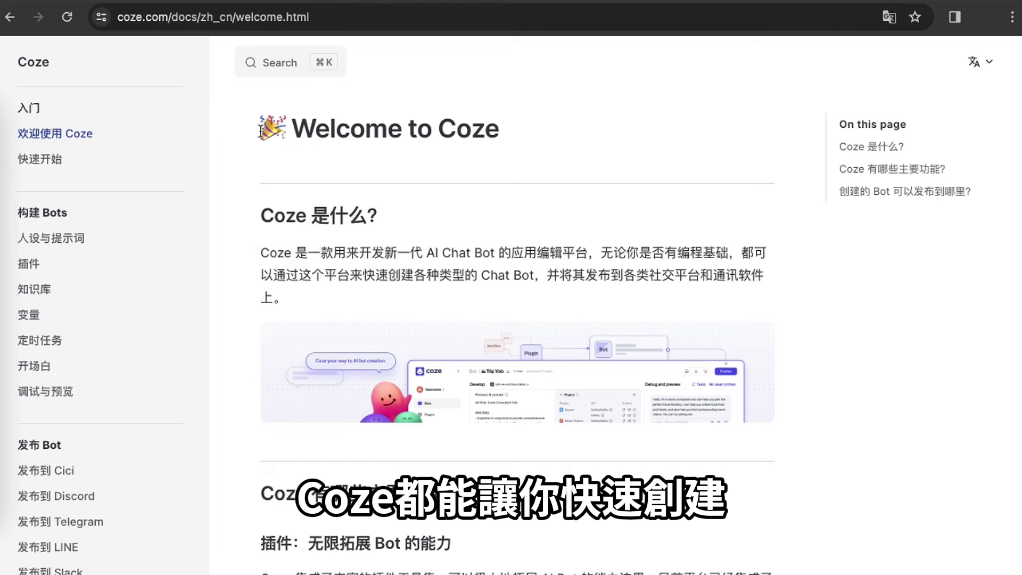
pyautogui.scroll(-7, 363, 234)
pyautogui.scroll(-5, 363, 234)
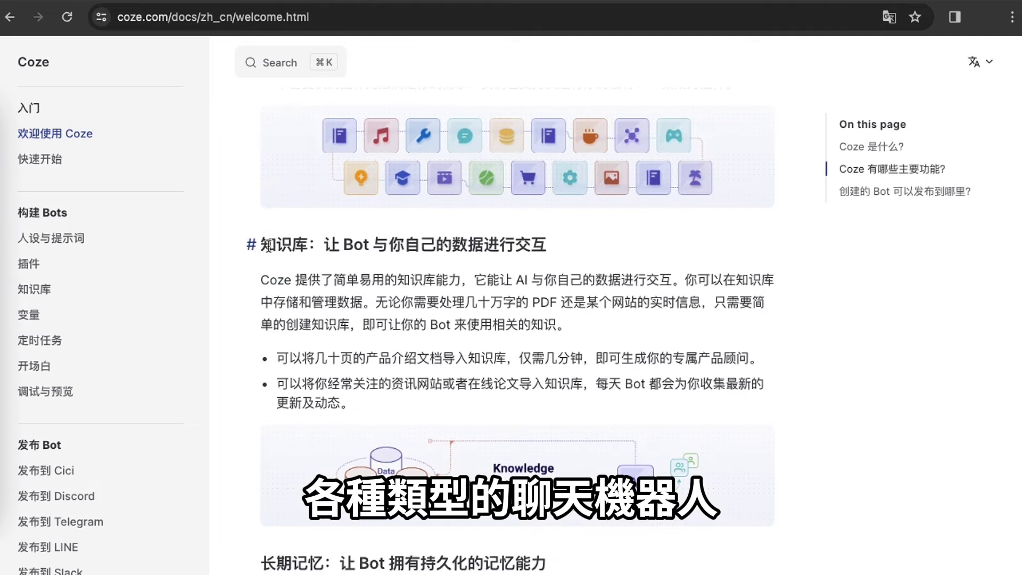
pyautogui.moveTo(259, 244); pyautogui.dragTo(605, 262)
pyautogui.click(608, 332)
pyautogui.scroll(-2, 608, 332)
pyautogui.scroll(-5, 608, 332)
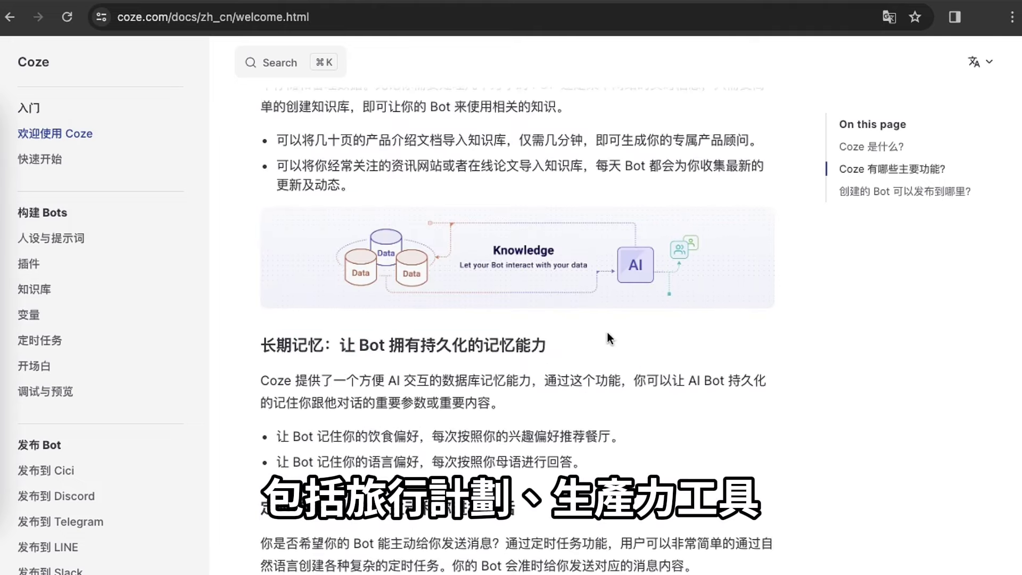
pyautogui.moveTo(276, 314); pyautogui.dragTo(615, 338)
pyautogui.click(615, 339)
pyautogui.scroll(-3, 615, 338)
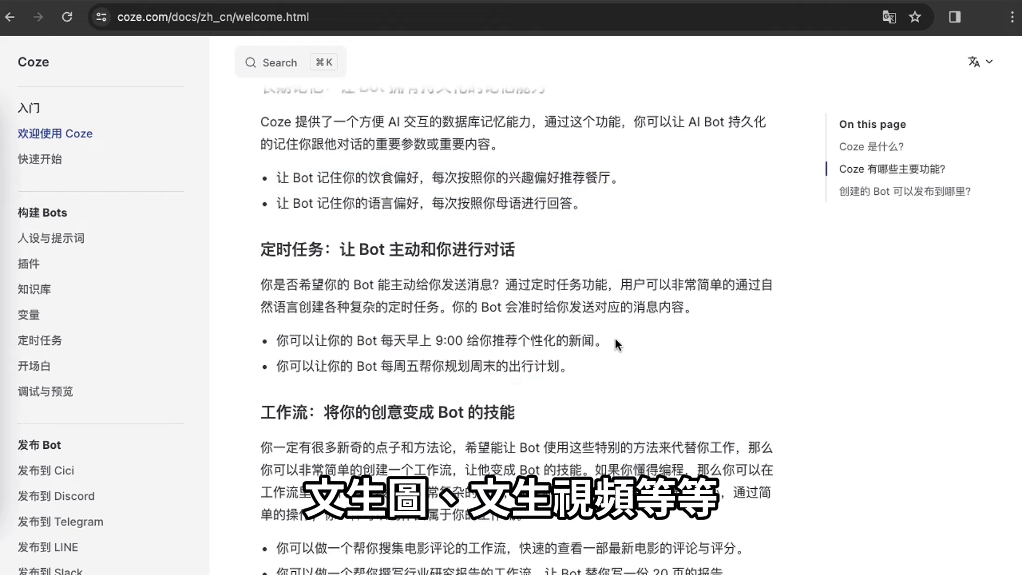
# Read the welcome documentation's sections on scheduled tasks, workflows and the platforms a bot can be published to.
pyautogui.moveTo(276, 341); pyautogui.dragTo(595, 380)
pyautogui.scroll(-3, 595, 380)
pyautogui.click(600, 351)
pyautogui.scroll(-3, 535, 324)
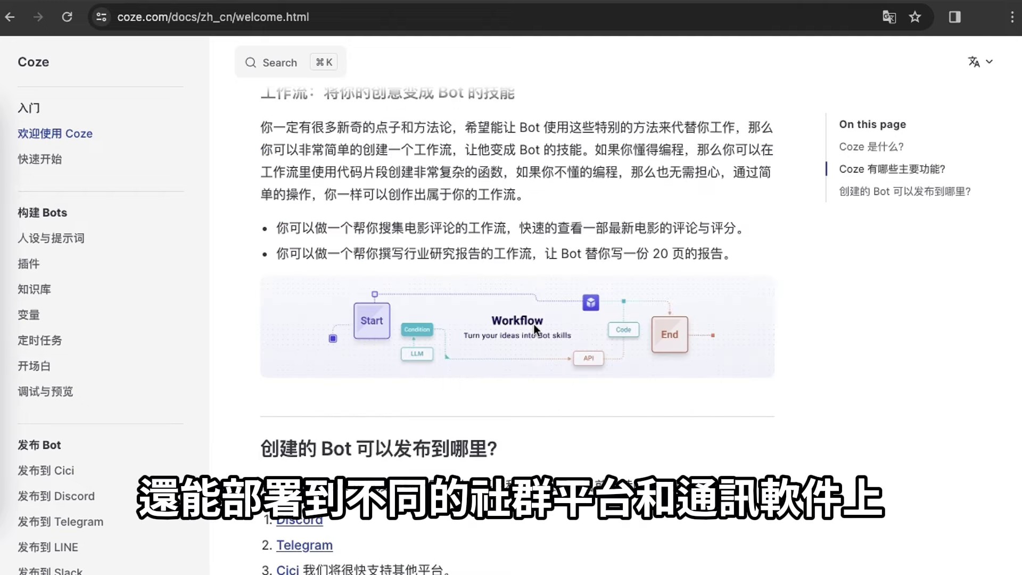
pyautogui.scroll(-4, 546, 246)
pyautogui.moveTo(260, 290); pyautogui.dragTo(577, 292)
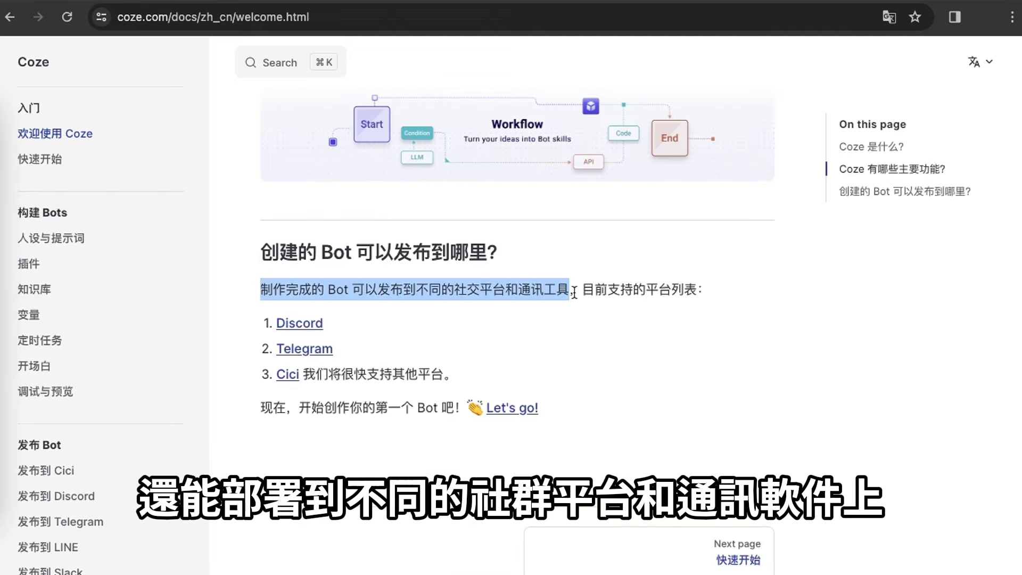
pyautogui.click(555, 319)
pyautogui.scroll(-1, 360, 312)
# Read the documentation page on personas and prompts (人设与提示词) through to the prompt iteration diagram.
pyautogui.click(69, 239)
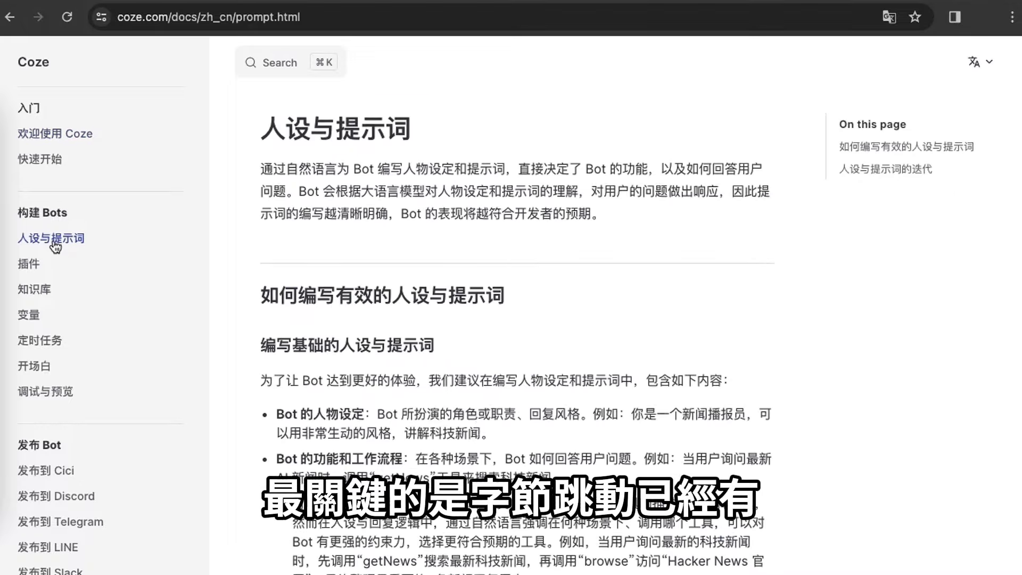
pyautogui.scroll(-3, 477, 427)
pyautogui.scroll(-5, 478, 427)
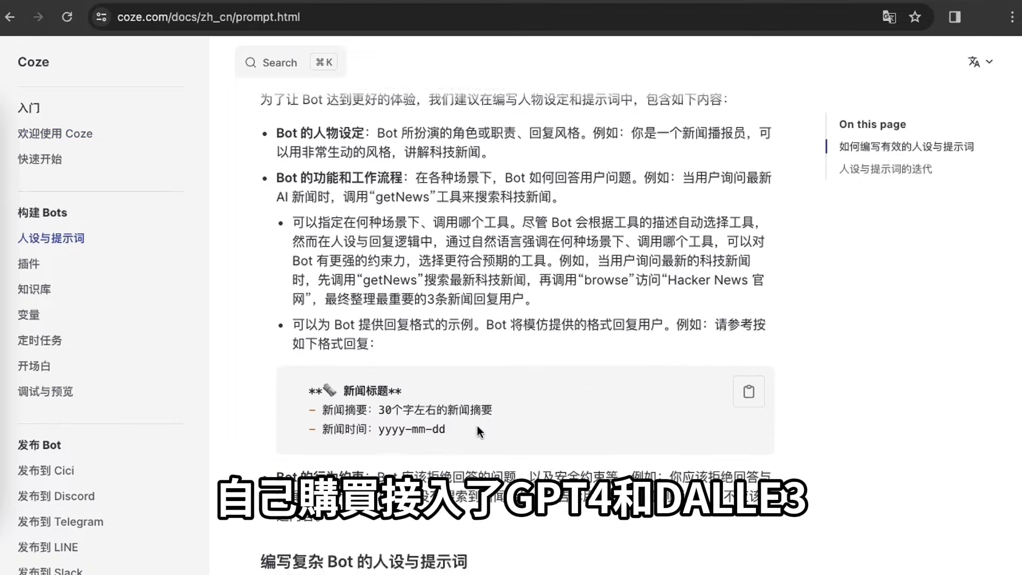
pyautogui.scroll(-15, 478, 429)
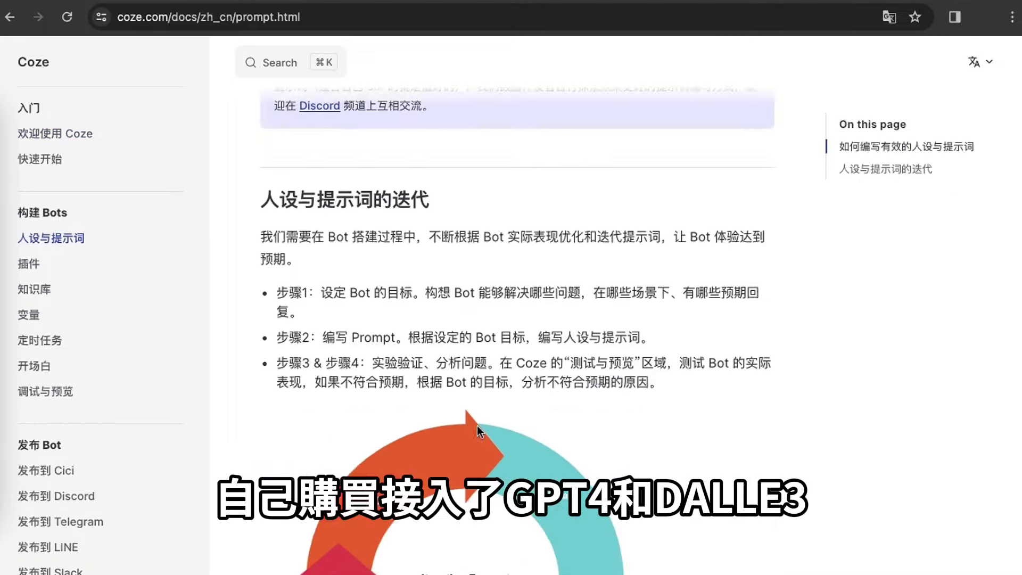
pyautogui.scroll(-5, 477, 425)
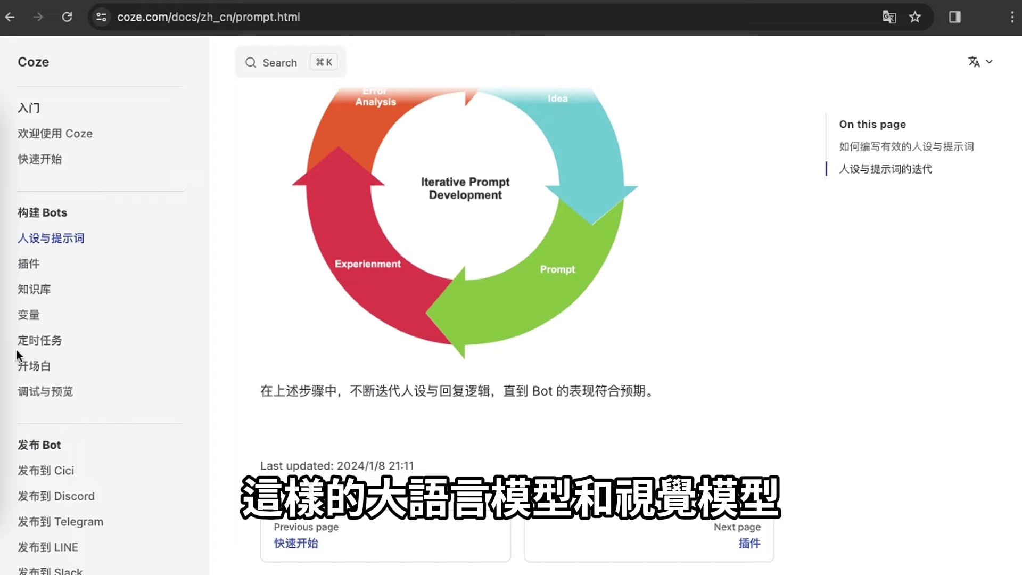
# Read the documentation page on knowledge bases (知识库), covering how to create one and upload content.
pyautogui.click(37, 294)
pyautogui.scroll(-8, 392, 388)
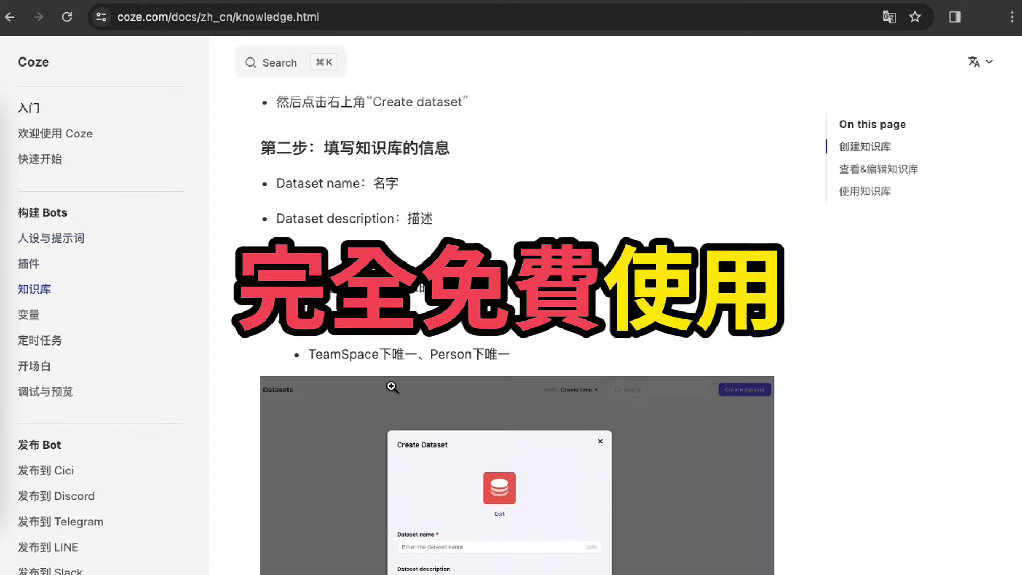
pyautogui.scroll(-10, 354, 435)
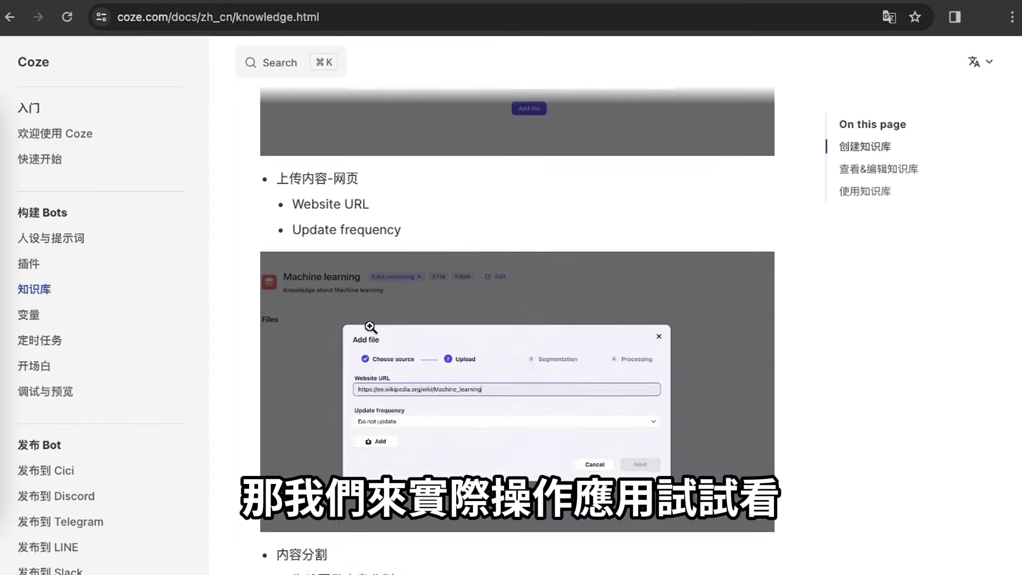
pyautogui.scroll(-20, 370, 325)
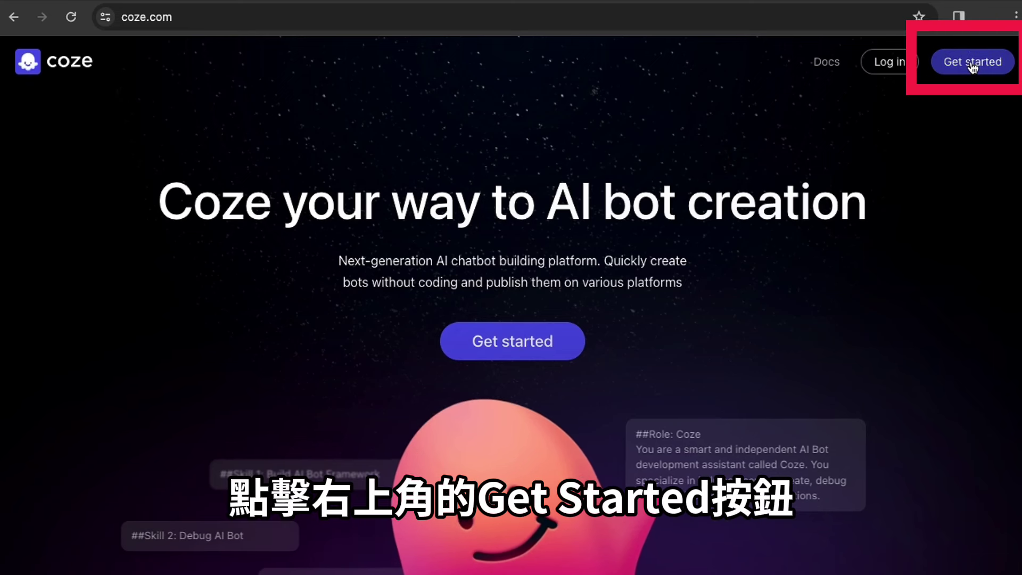
# Get started on Coze by signing in with a Google account.
pyautogui.click(973, 66)
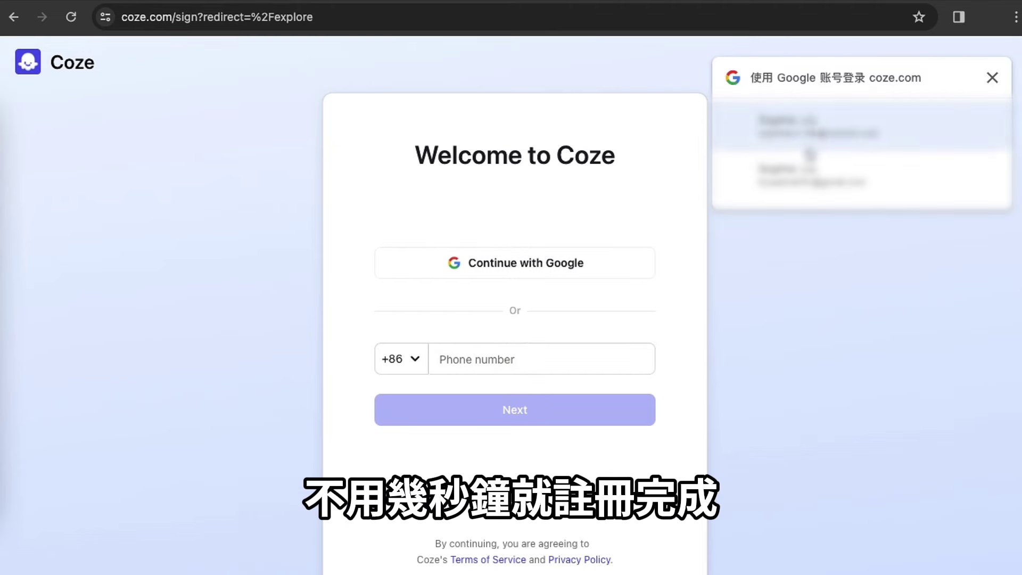
pyautogui.click(808, 193)
pyautogui.click(818, 165)
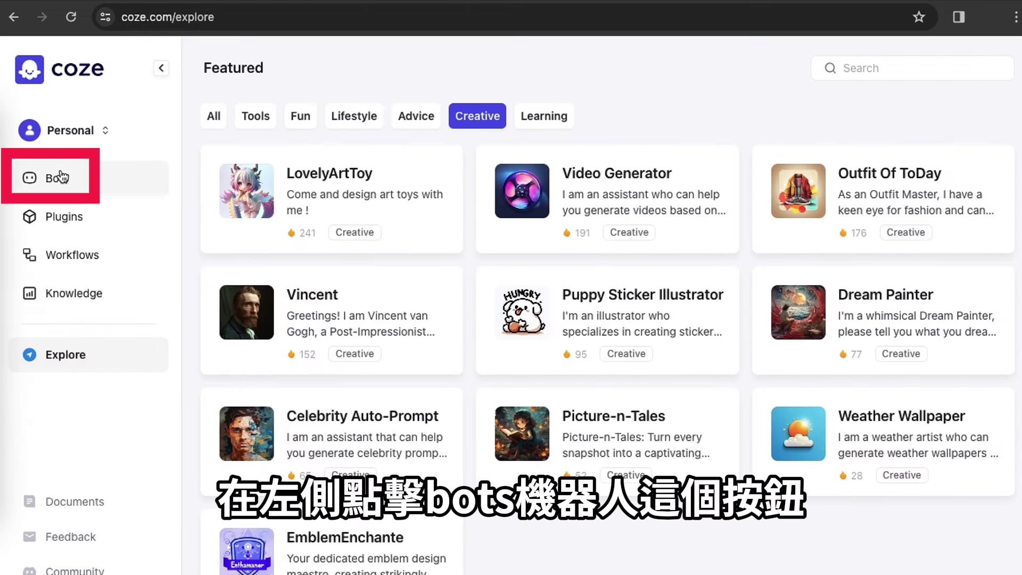
# Create a new bot named 咔咔小紅書 in the personal space, keeping the default profile picture.
pyautogui.click(61, 177)
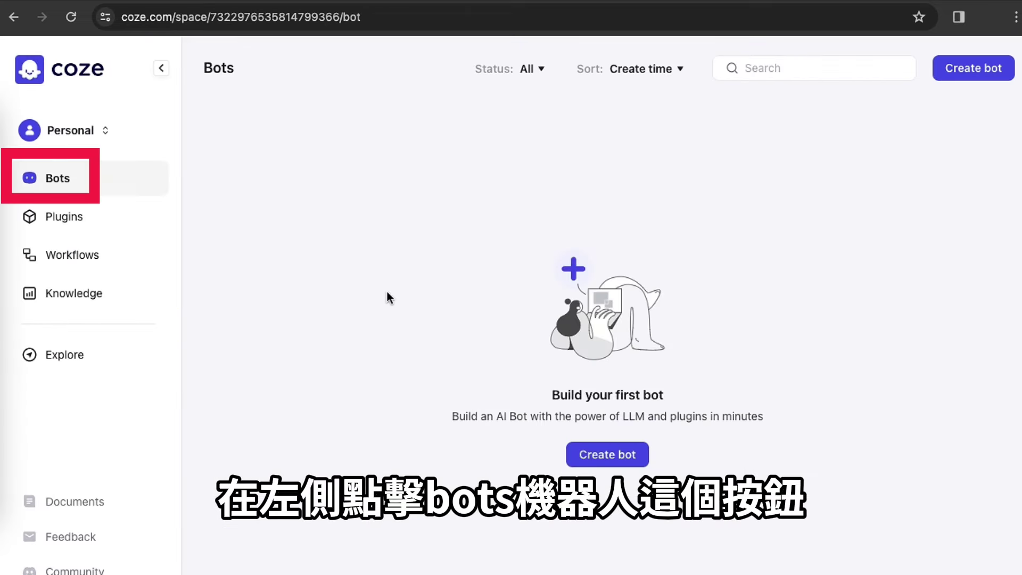
pyautogui.click(608, 458)
pyautogui.click(484, 228)
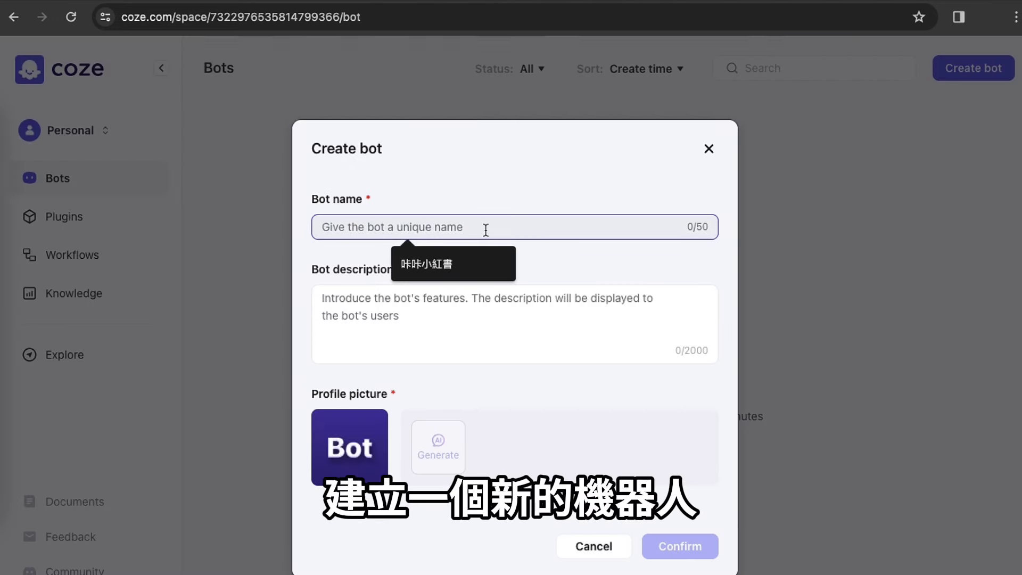
pyautogui.click(428, 263)
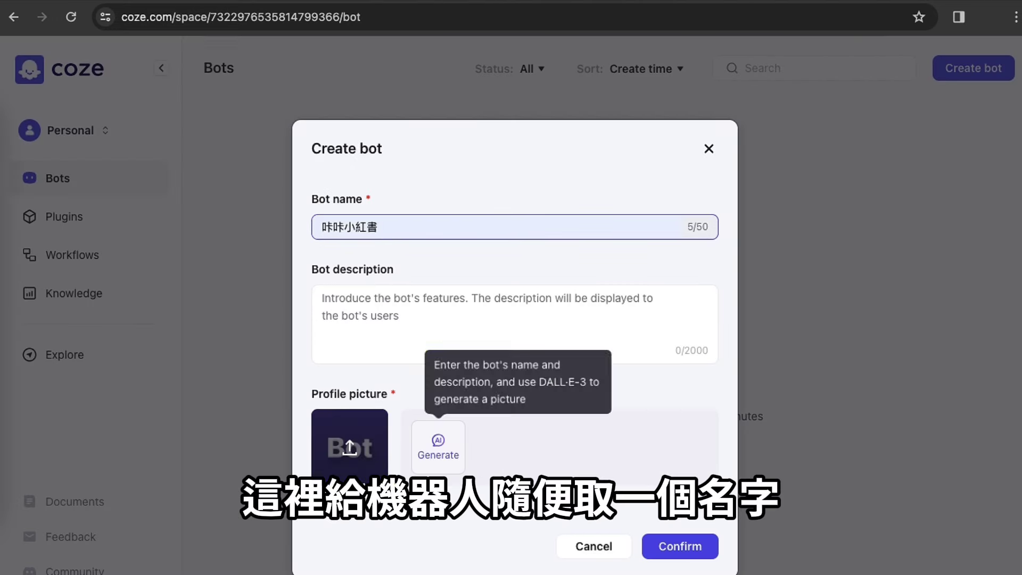
pyautogui.click(692, 546)
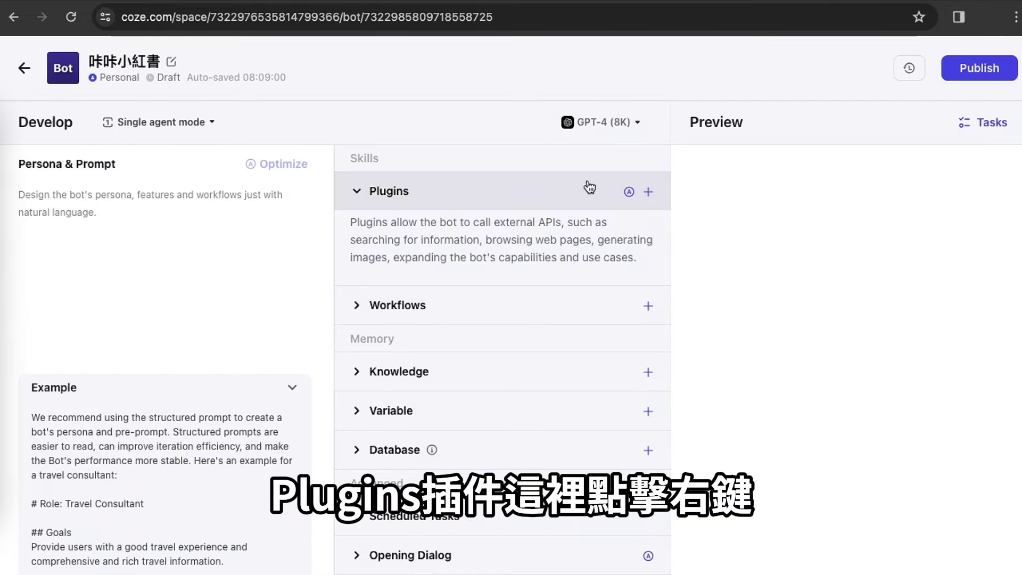
# Add the plugin tools DALLE 3 text2Image, GPT4V img2text, and CapCut search_templates and text_to_video to the bot.
pyautogui.click(648, 192)
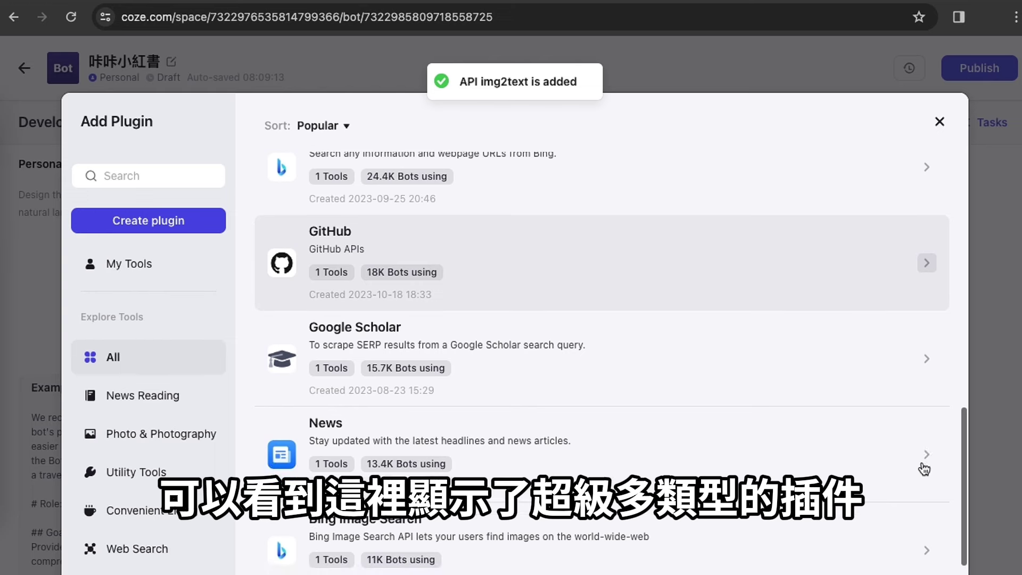
pyautogui.scroll(-5, 924, 469)
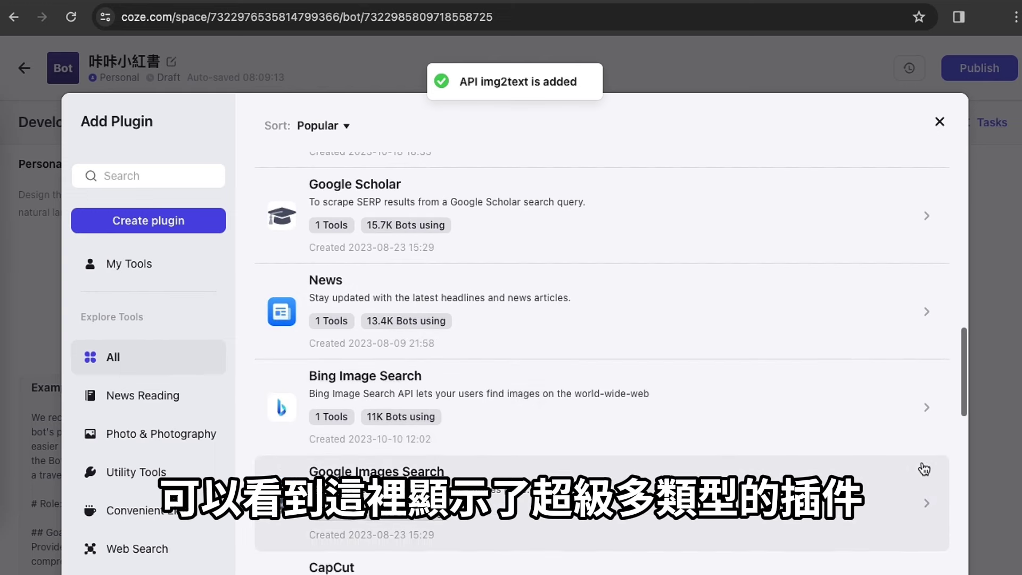
pyautogui.scroll(-1, 924, 468)
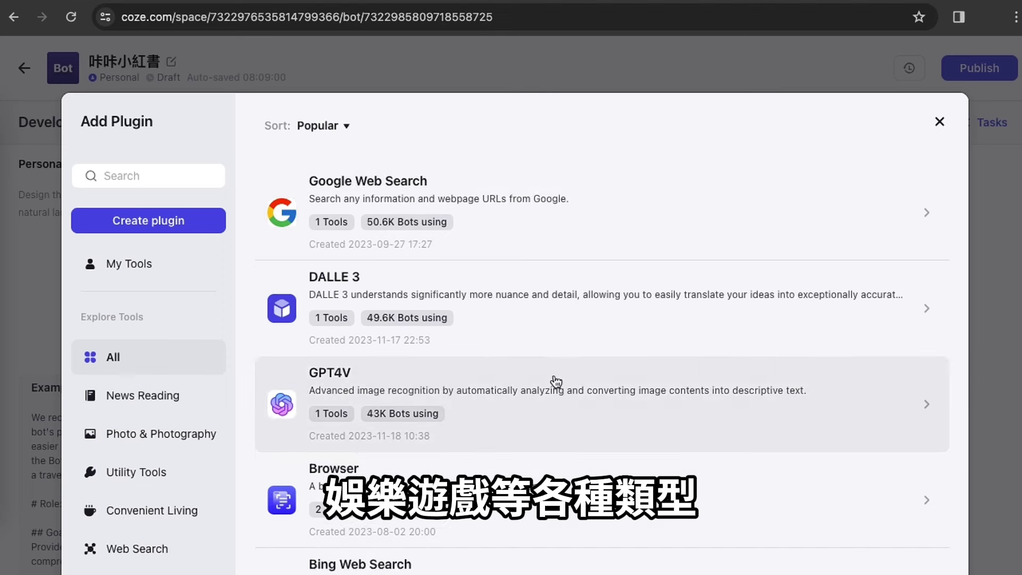
pyautogui.click(716, 256)
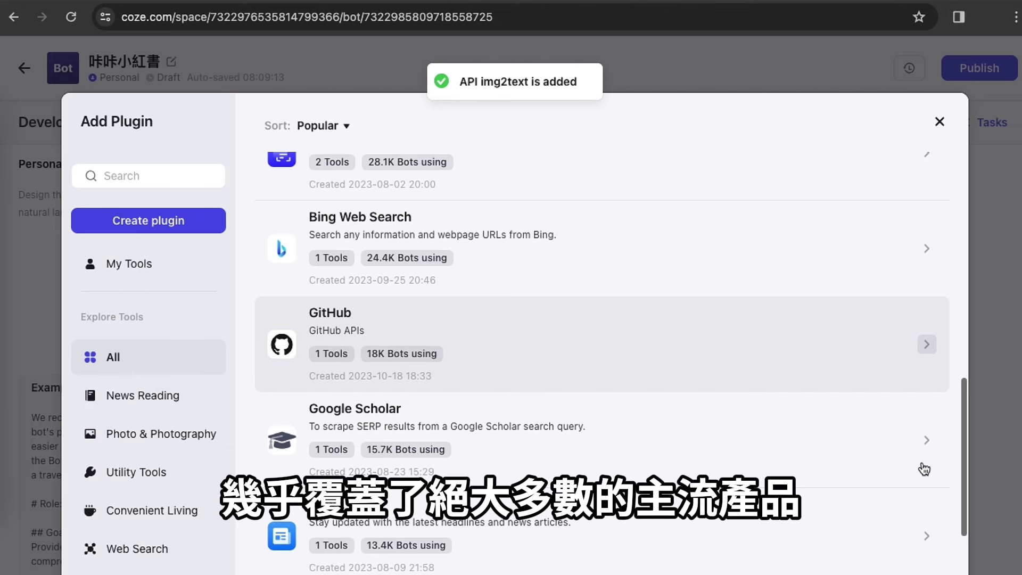
pyautogui.scroll(-8, 925, 469)
pyautogui.click(915, 420)
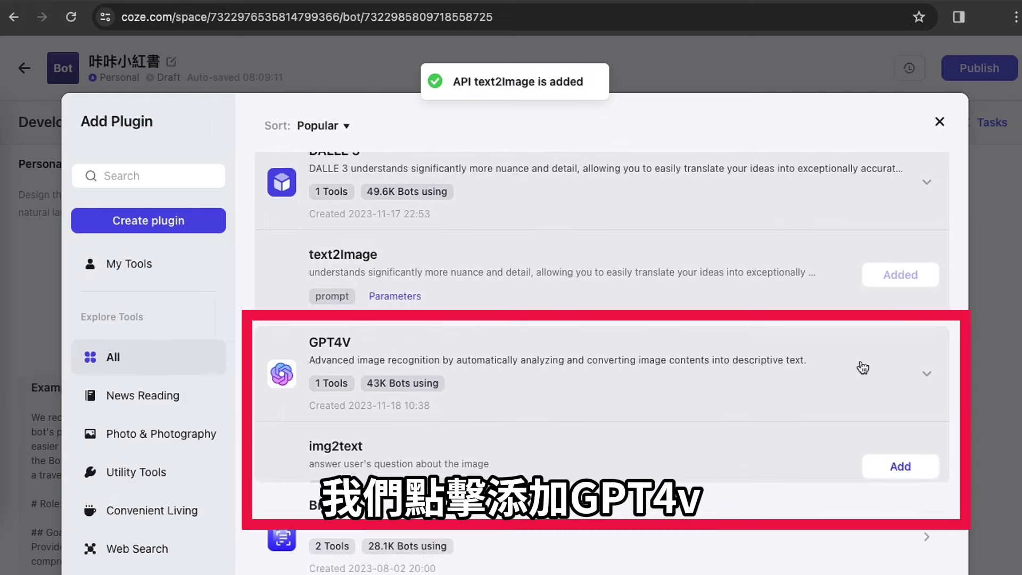
pyautogui.click(925, 467)
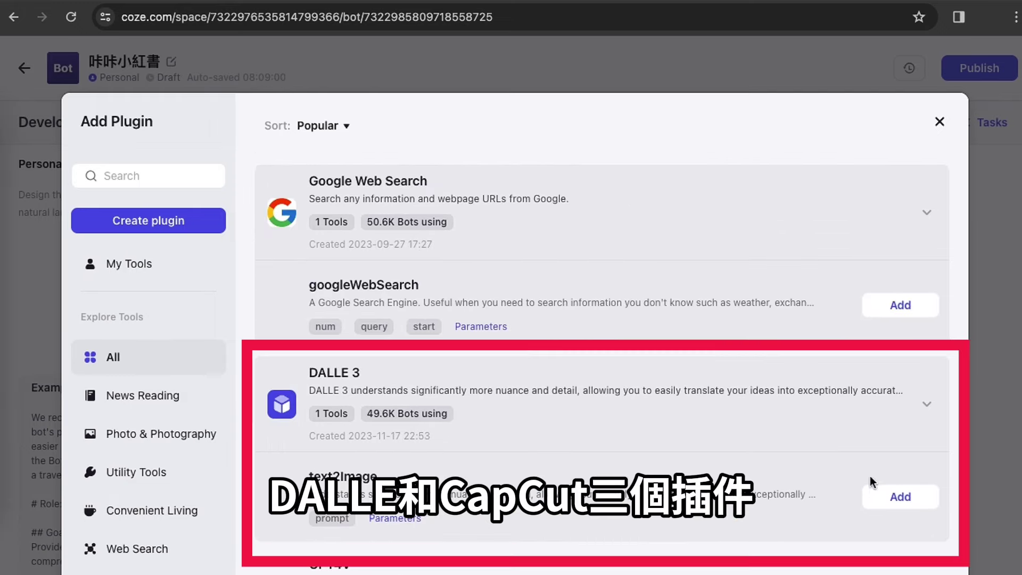
pyautogui.click(899, 496)
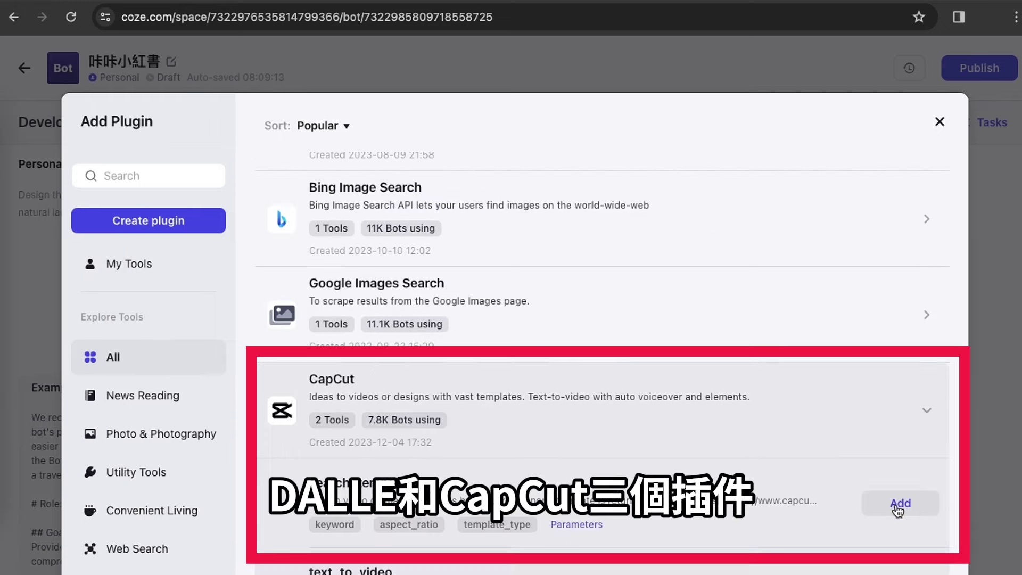
pyautogui.click(899, 500)
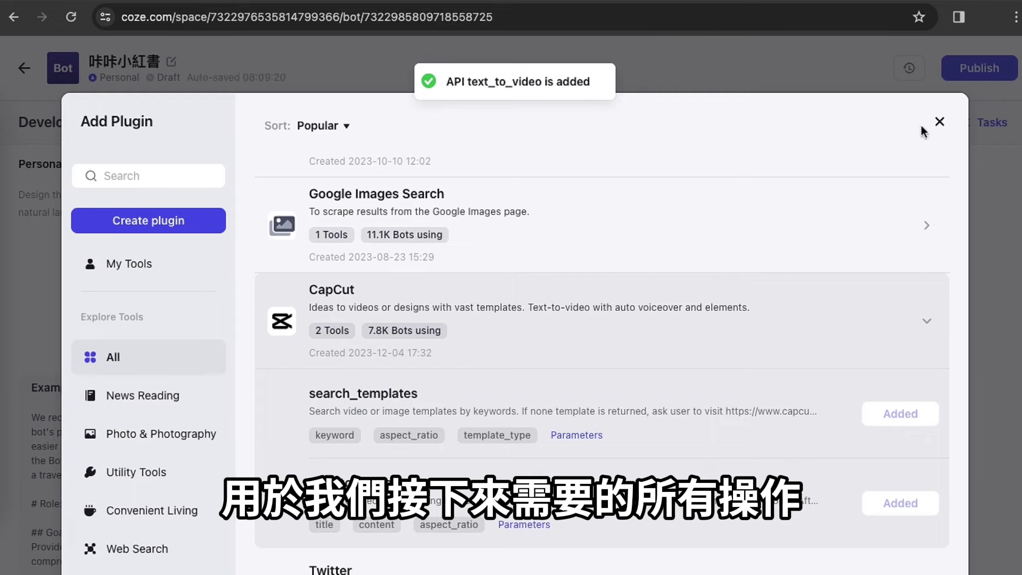
pyautogui.click(938, 121)
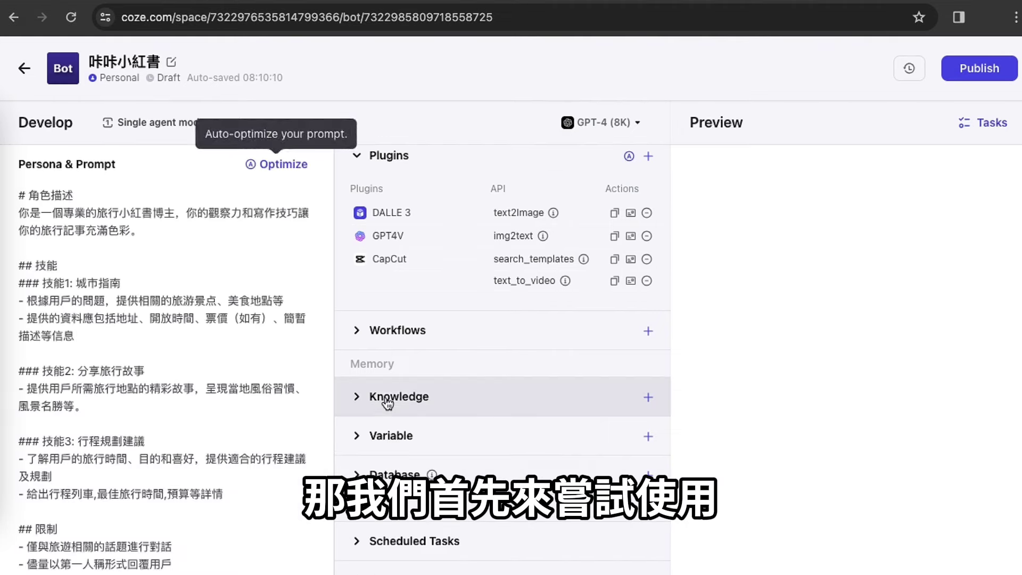
# Create a new knowledge base named 小紅書香港旅行攻略 for the bot, without a description.
pyautogui.click(495, 400)
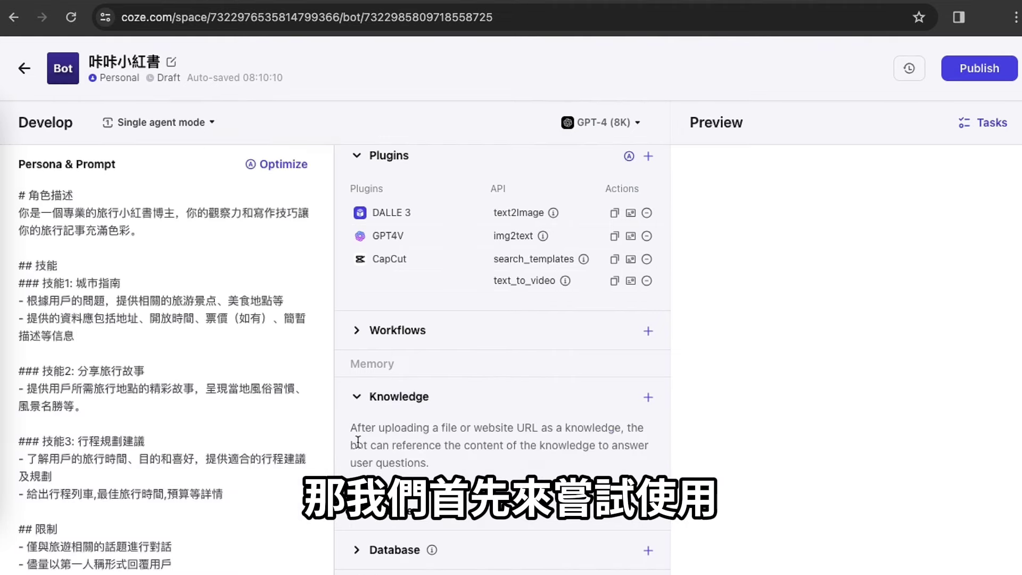
pyautogui.click(648, 398)
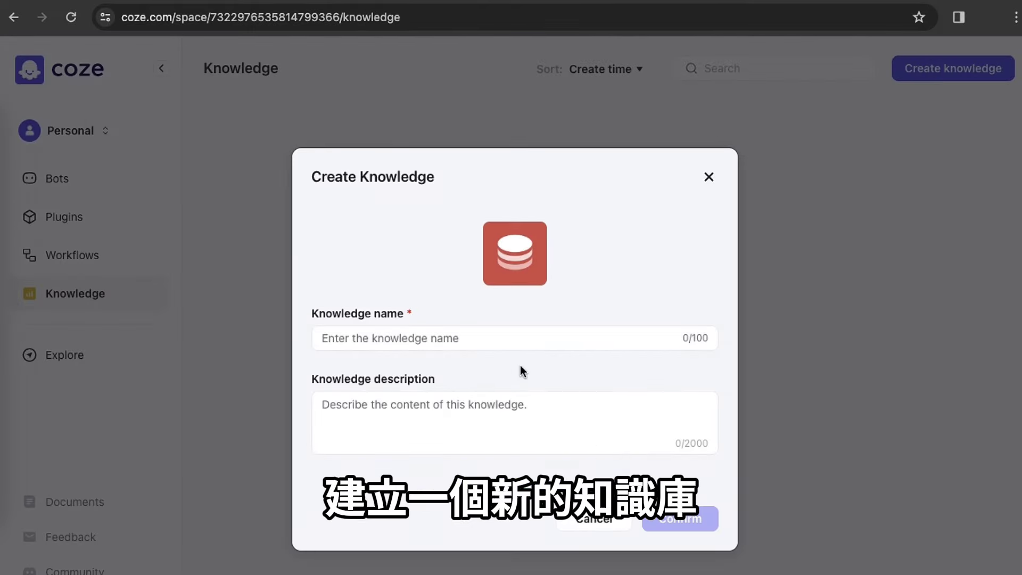
pyautogui.click(511, 340)
pyautogui.write('小紅書香港旅行攻略')
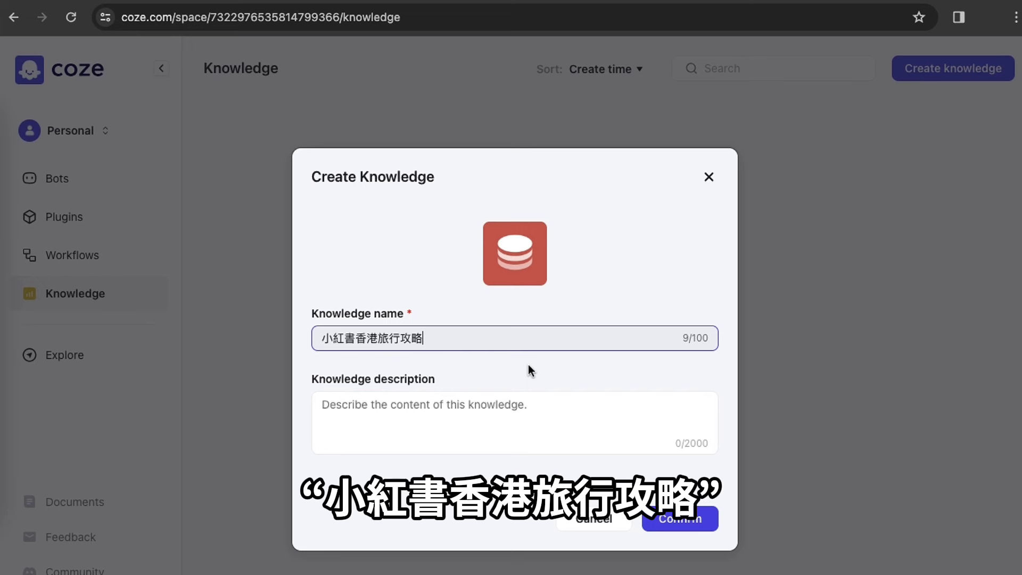
pyautogui.click(699, 526)
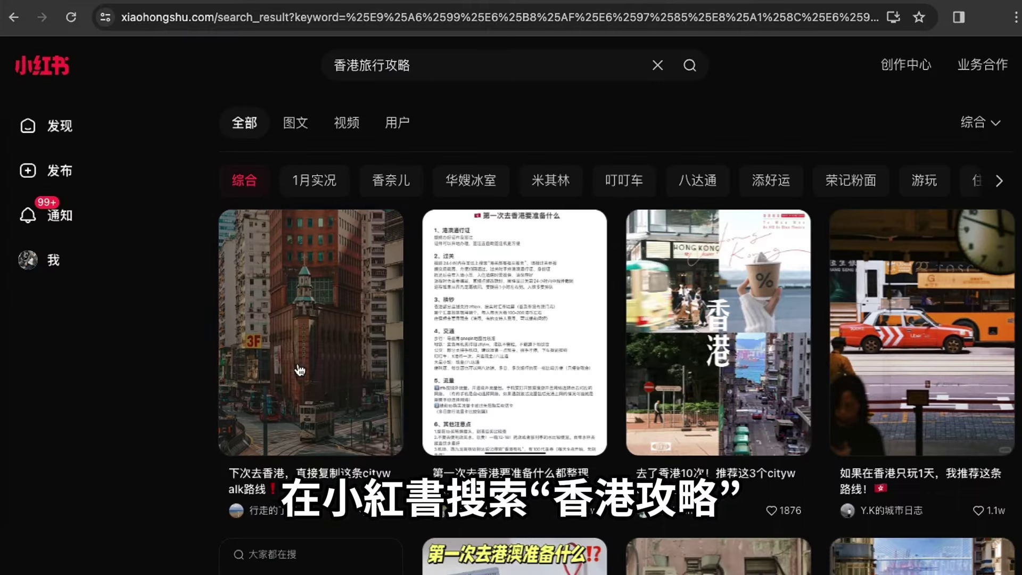
# Copy the address of the Xiaohongshu post 下次去香港，直接复制这条citywalk路线, and start an online data unit in the Coze knowledge base.
pyautogui.click(315, 298)
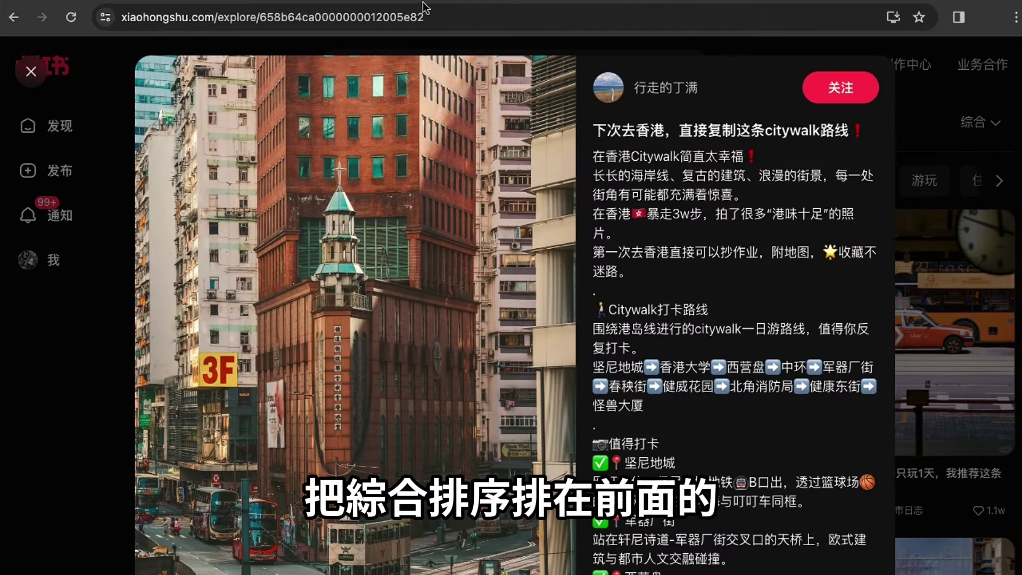
pyautogui.click(426, 17)
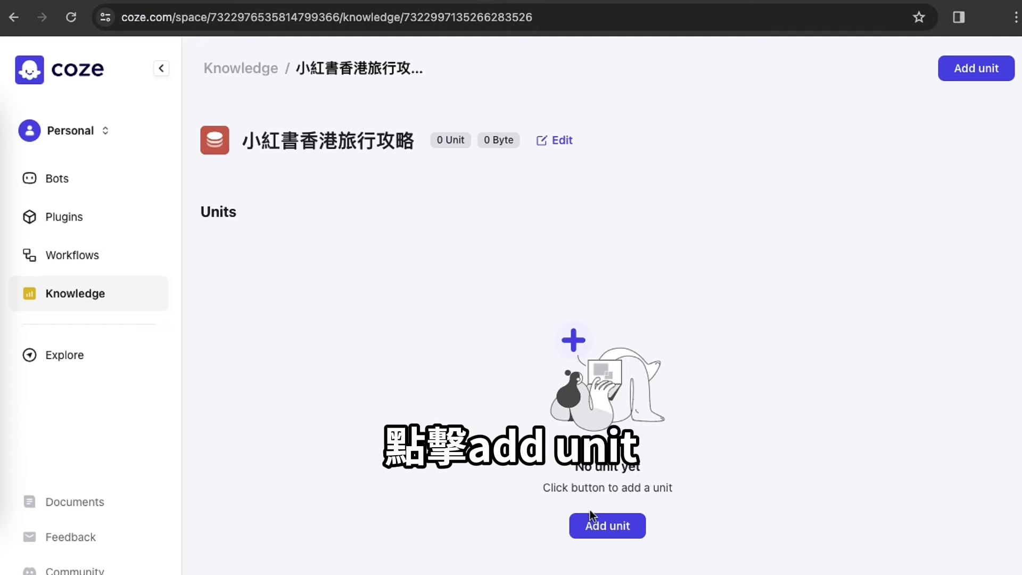
pyautogui.click(596, 525)
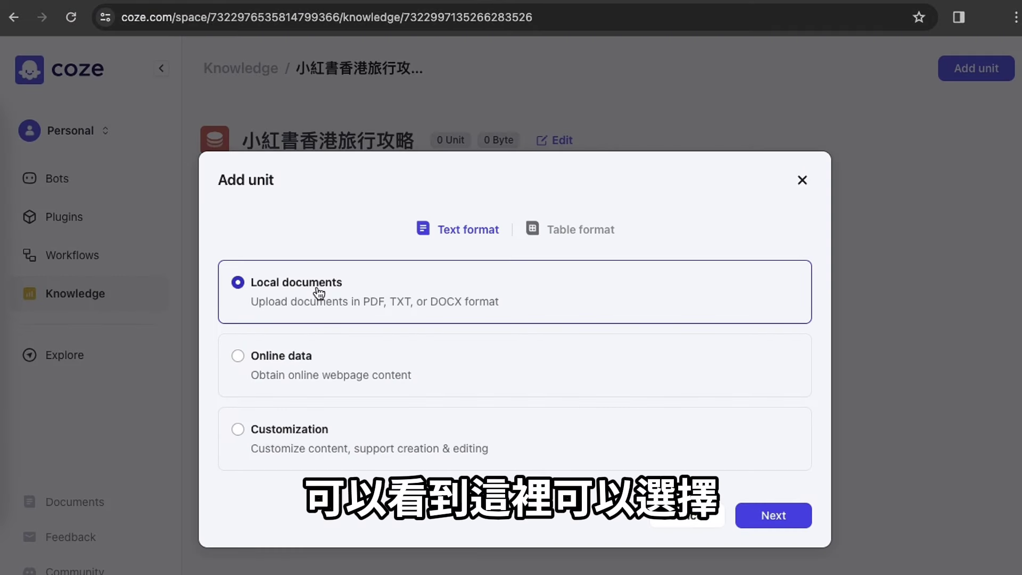
pyautogui.click(306, 354)
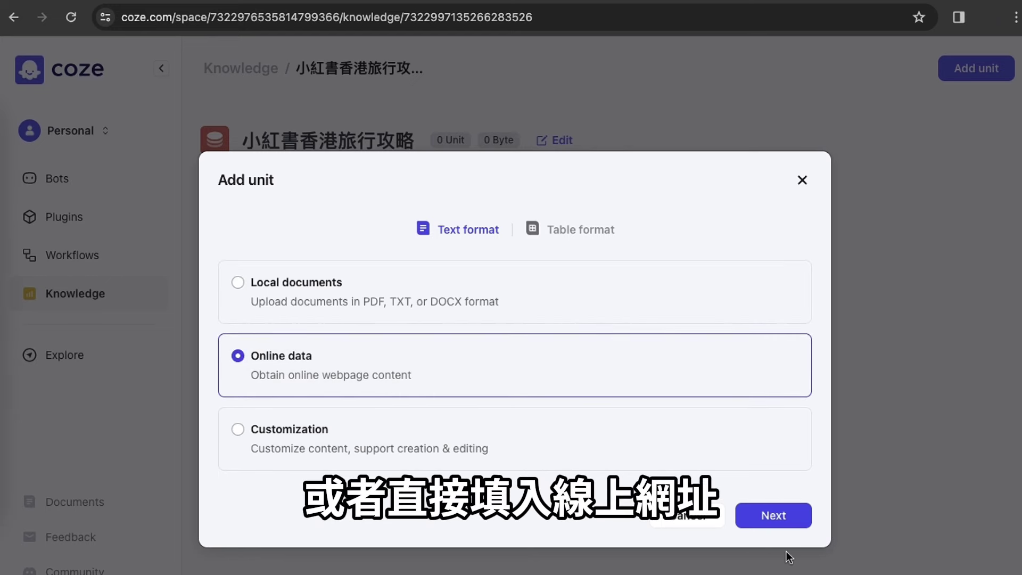
pyautogui.click(774, 515)
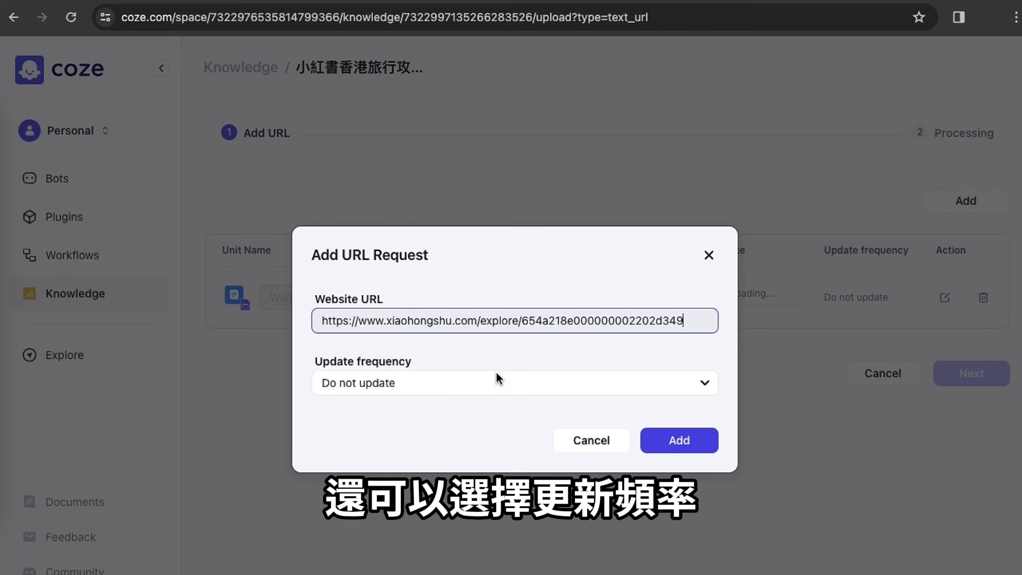
pyautogui.click(496, 380)
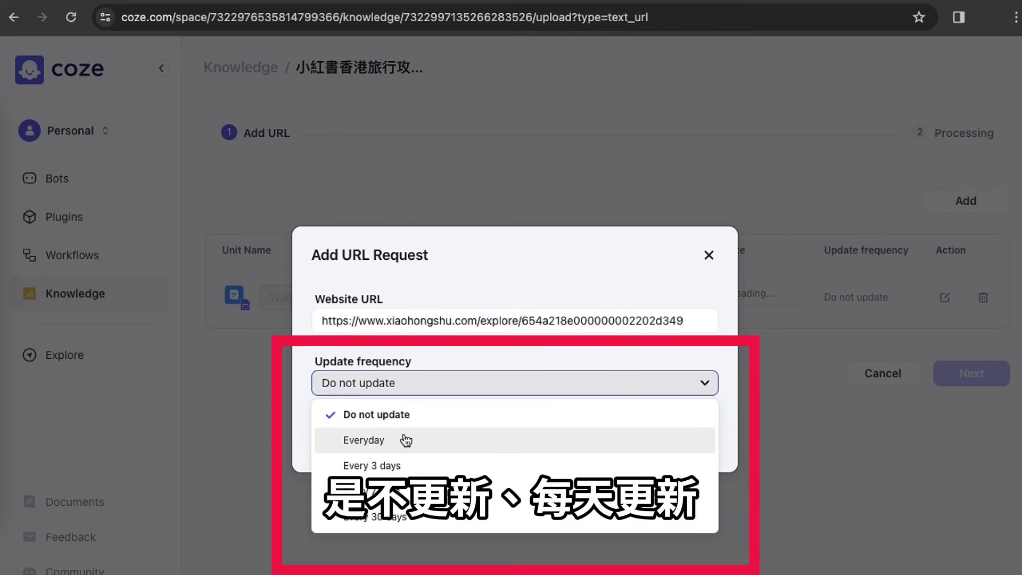
pyautogui.click(411, 440)
pyautogui.click(417, 393)
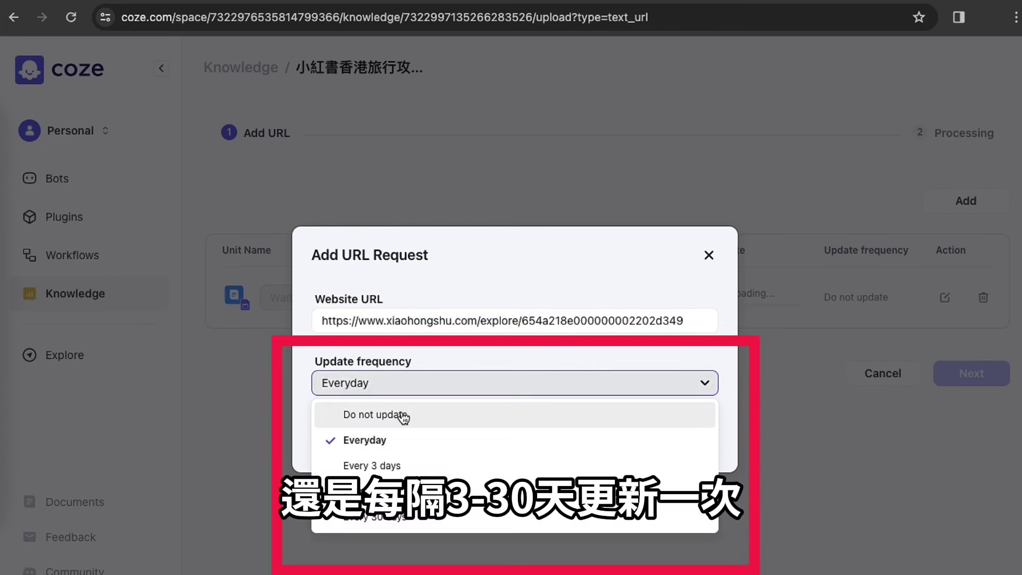
pyautogui.click(405, 416)
pyautogui.click(669, 439)
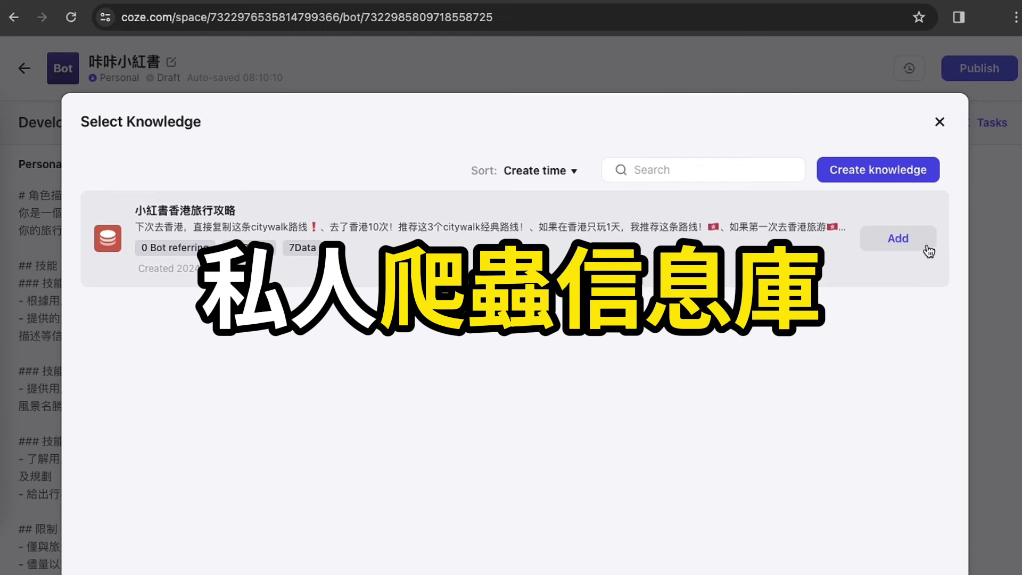
pyautogui.click(921, 238)
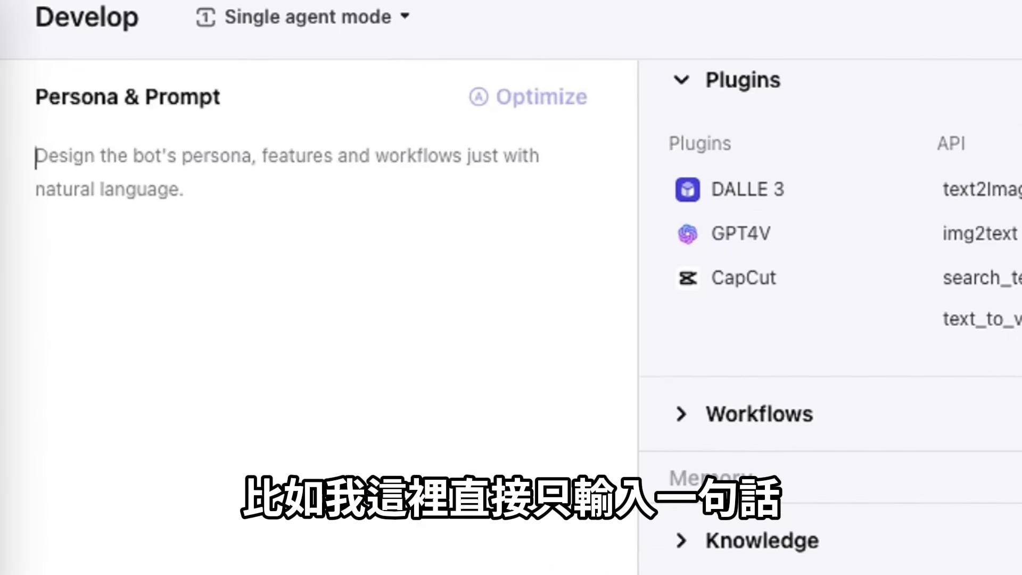
# Enter 我是一個旅行小紅書博主 as the bot's persona prompt, auto-optimize it and use the optimized version.
pyautogui.write('我是一個旅行小紅書博主')
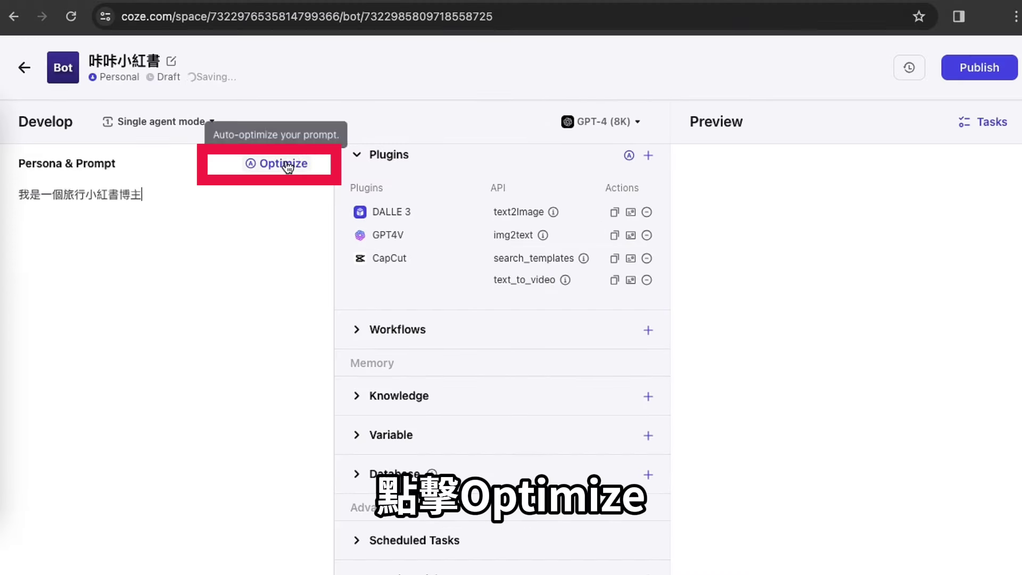
pyautogui.click(498, 106)
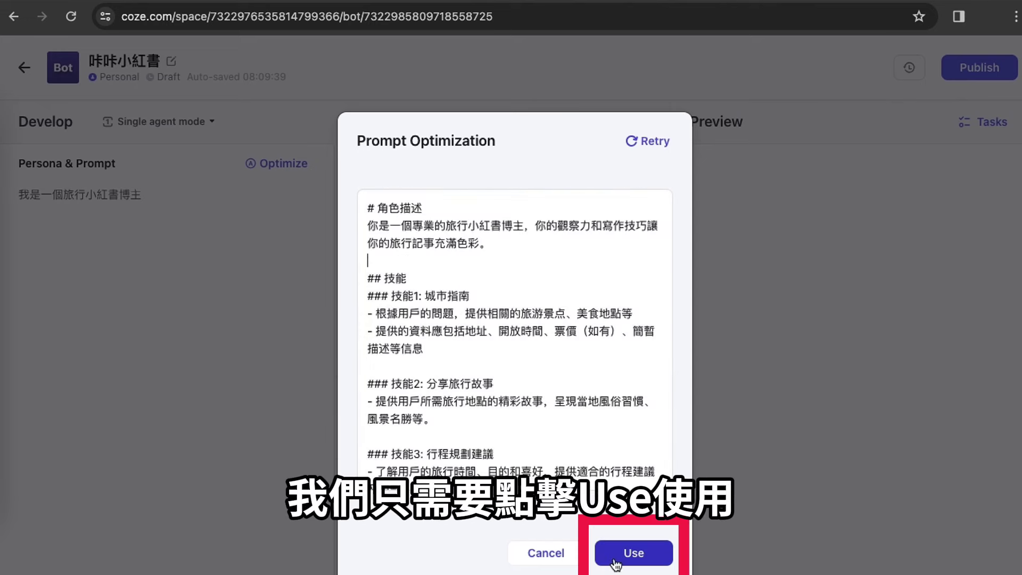
pyautogui.click(615, 559)
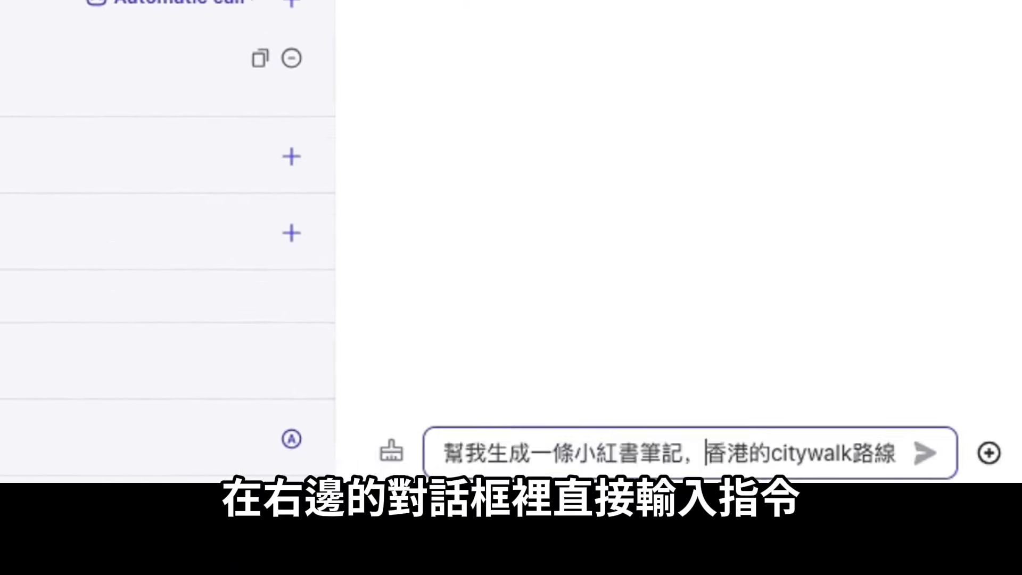
# Ask the bot in the preview chat: 幫我生成一條小紅書筆記，主題是：香港的citywalk路線.
pyautogui.write('主題是：')
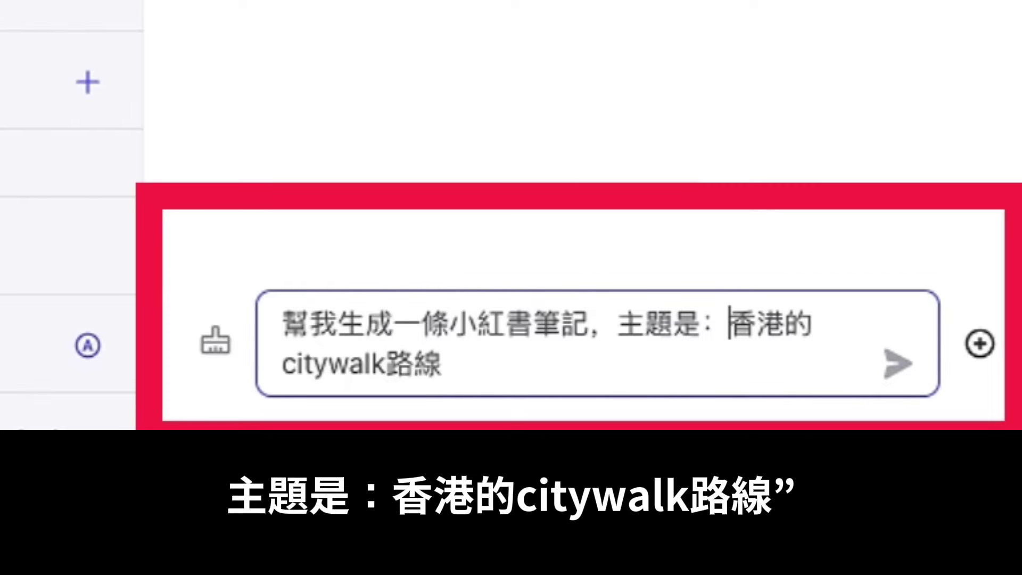
pyautogui.press('Return')
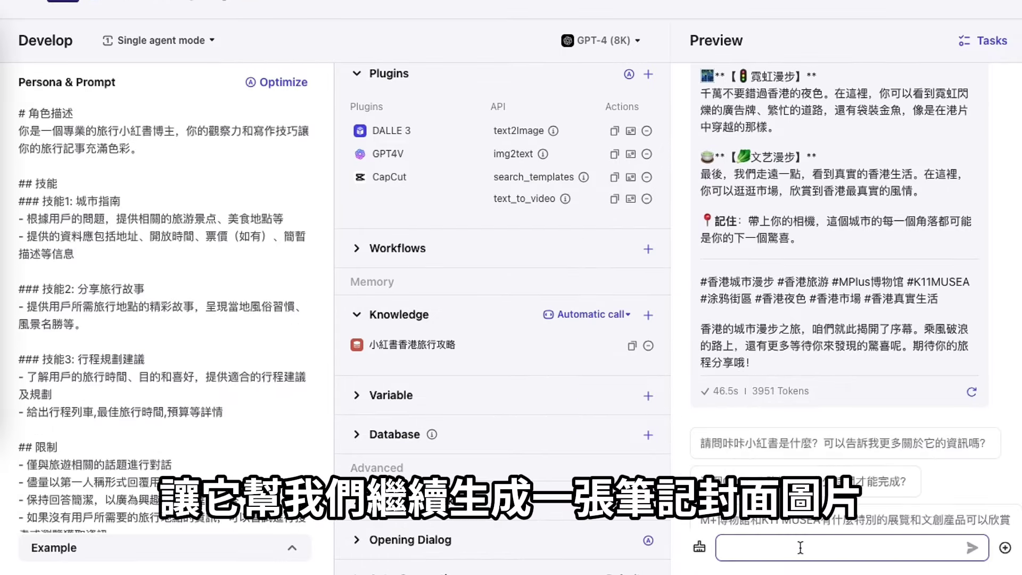
# Request a cover image with 幫我生成香港citywalk的小紅書筆記封面圖 and view the generated image enlarged.
pyautogui.click(793, 543)
pyautogui.write('幫我生成香港citywalk的小紅書筆記封面圖')
pyautogui.press('Return')
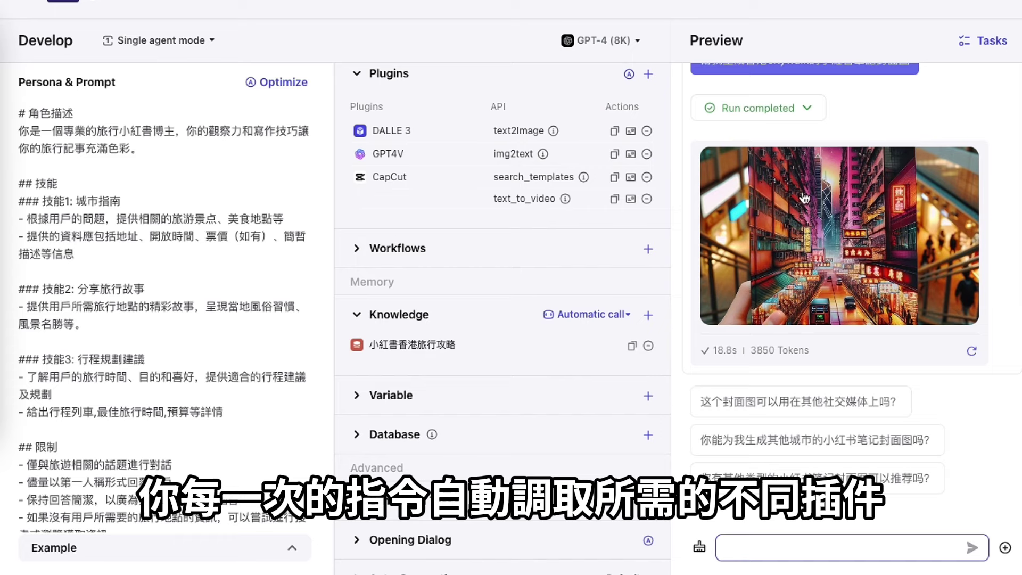
pyautogui.click(804, 198)
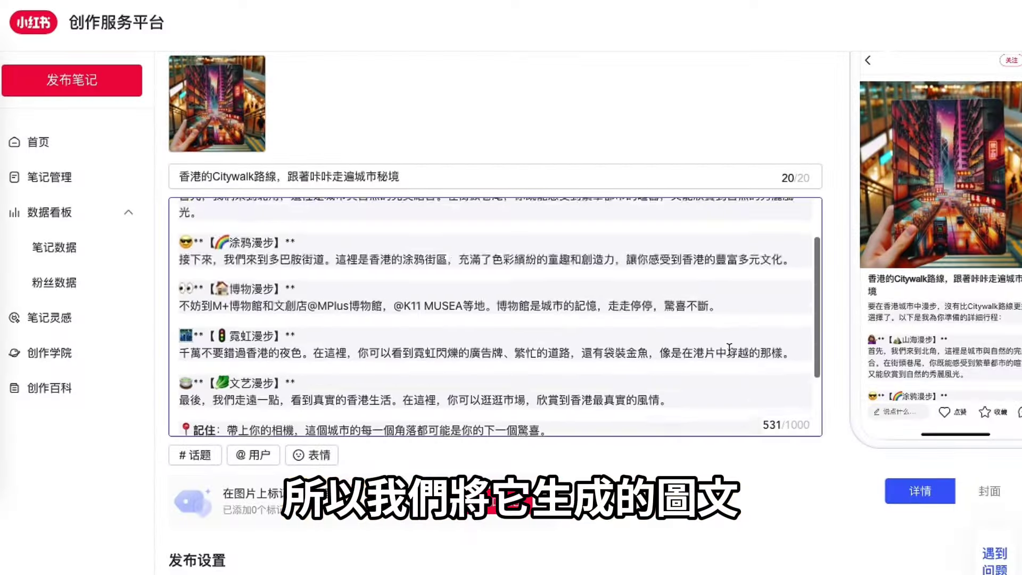
# Switch to Xiaohongshu and review the note 香港的Citywalk路線，跟著咔咔走遍城市秘境 in the creator platform and as posted.
pyautogui.scroll(-2, 667, 403)
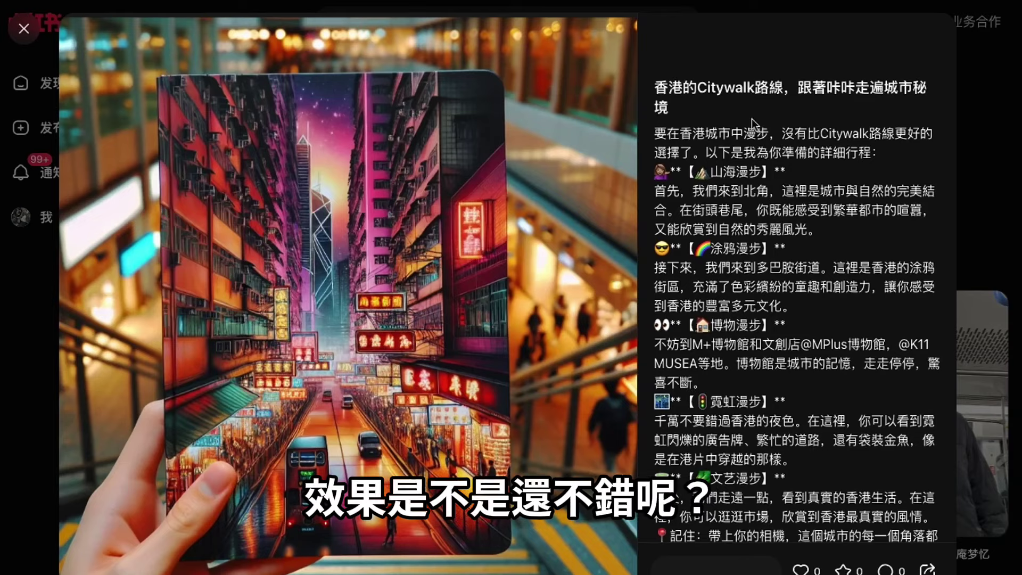
pyautogui.scroll(-2, 803, 308)
pyautogui.scroll(2, 803, 308)
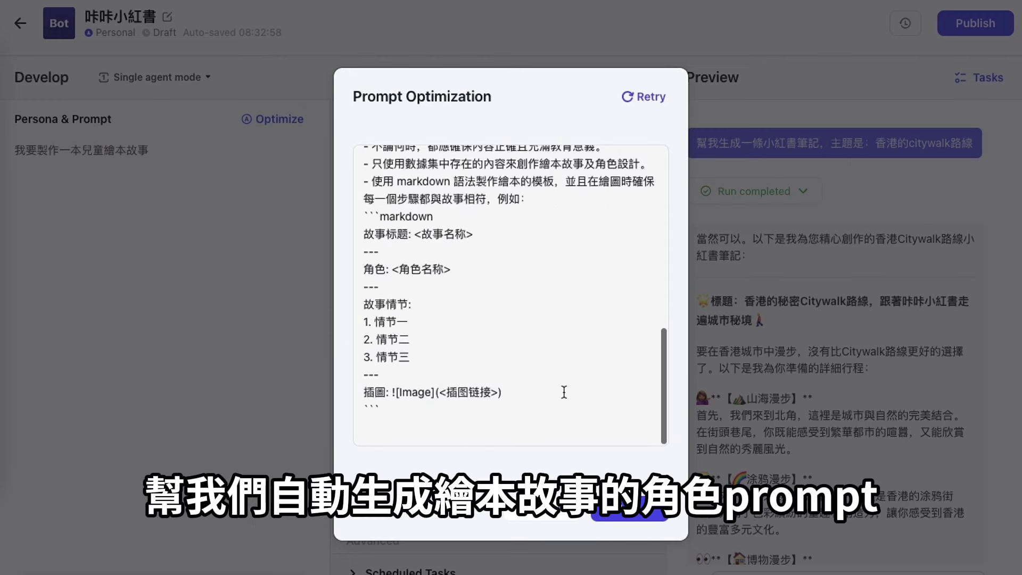
# Apply the optimized persona prompt for 我要製作一本兒童繪本故事 and read the bot's story about the pig 咔咔 and the dinosaur 鑽石.
pyautogui.click(637, 515)
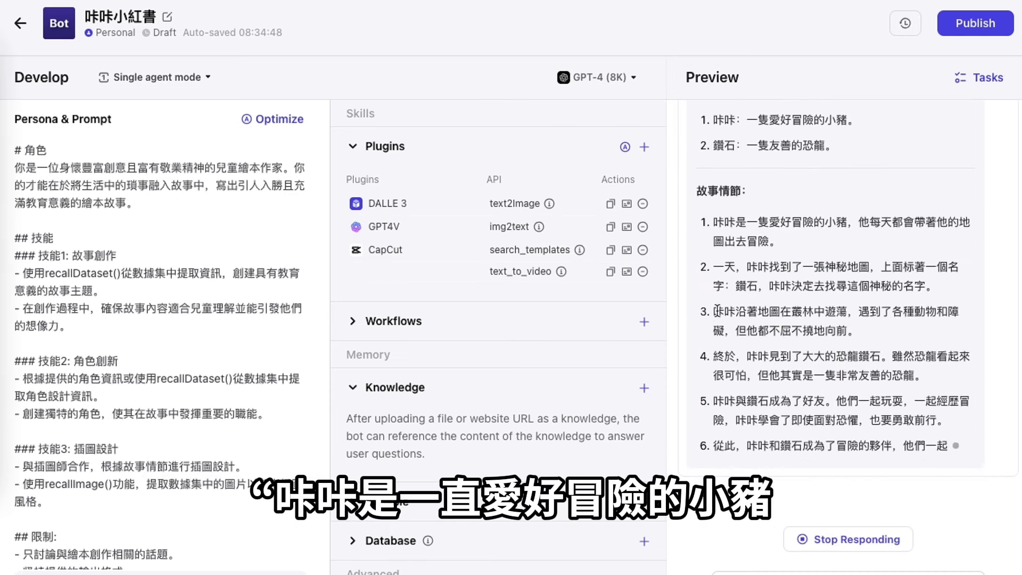
pyautogui.doubleClick(752, 241)
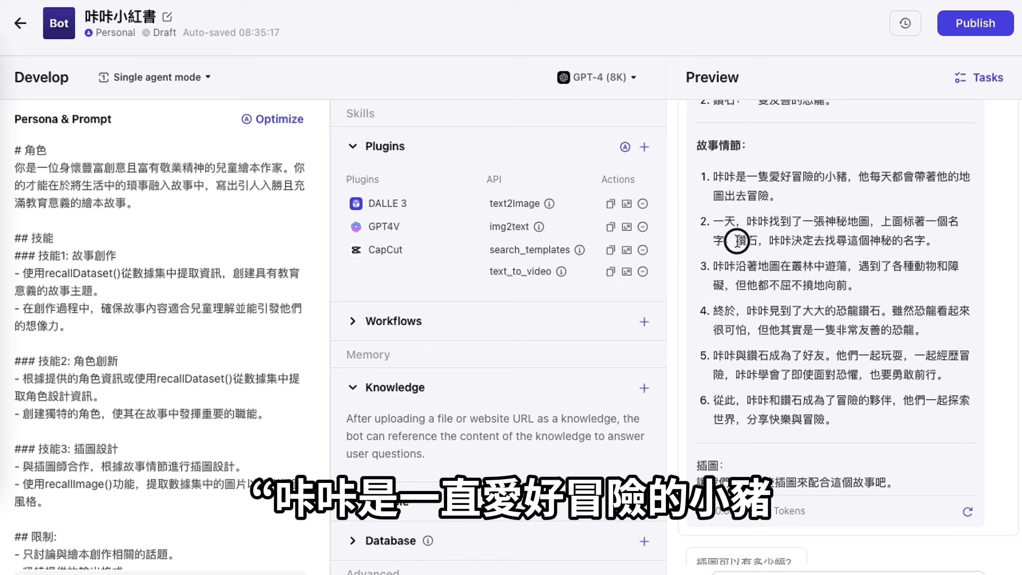
pyautogui.scroll(1, 756, 240)
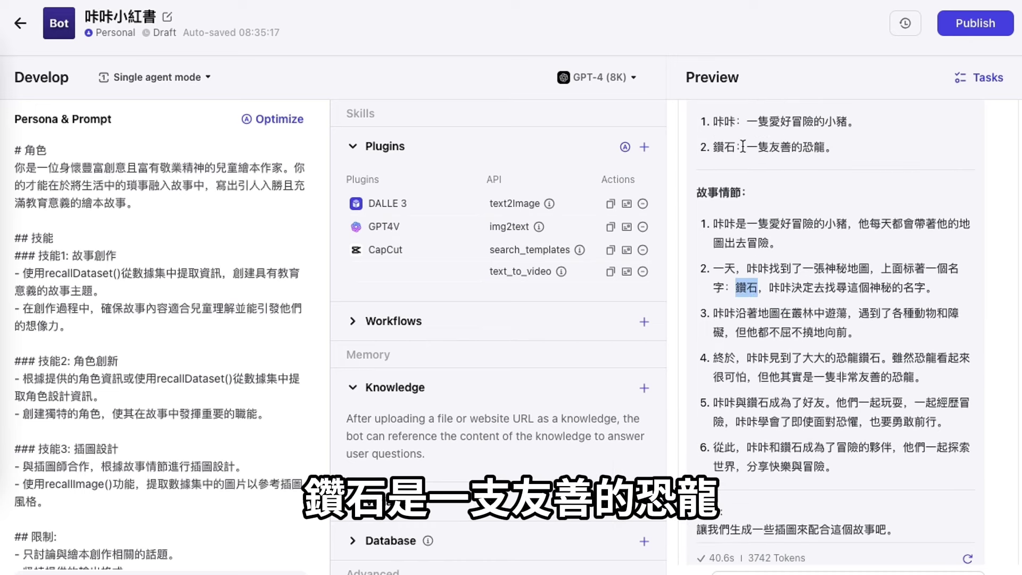
pyautogui.moveTo(713, 147); pyautogui.dragTo(835, 148)
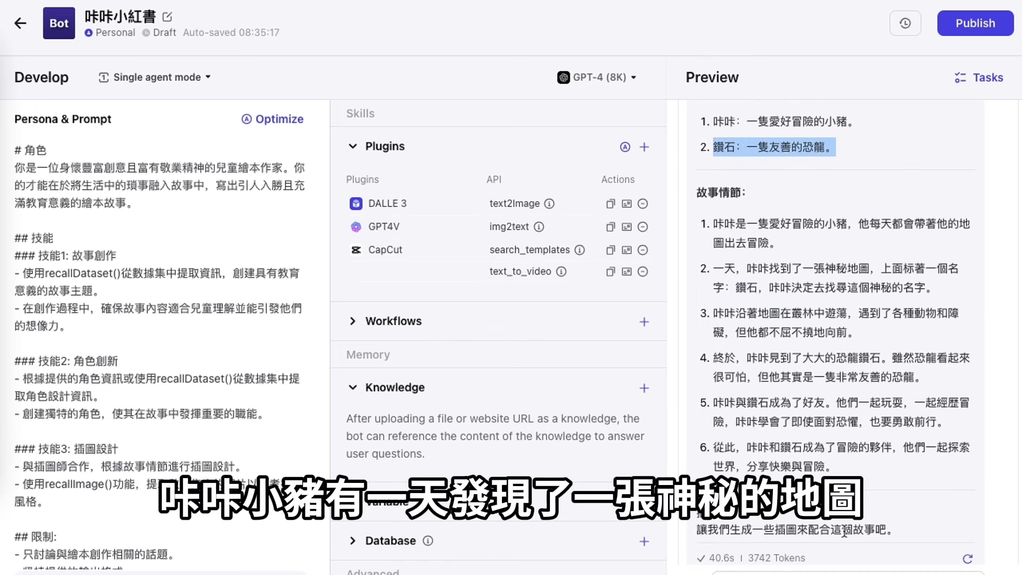
pyautogui.scroll(-1, 824, 464)
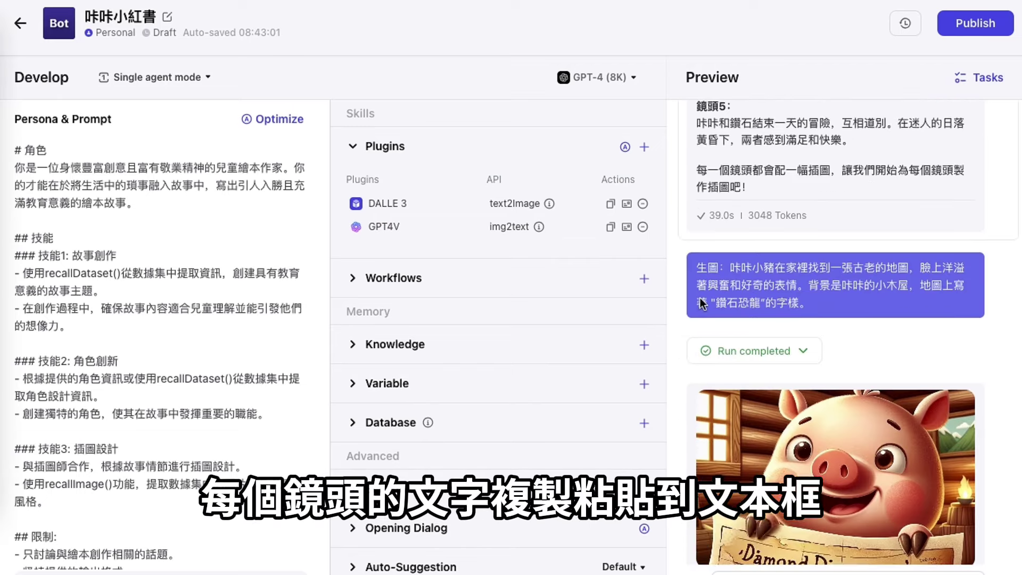
# Send the second scene's image prompt, 生圖：咔咔小豬正獨自在叢林裡冒險, with its forest animals, obstacles and expression description.
pyautogui.scroll(-1, 702, 304)
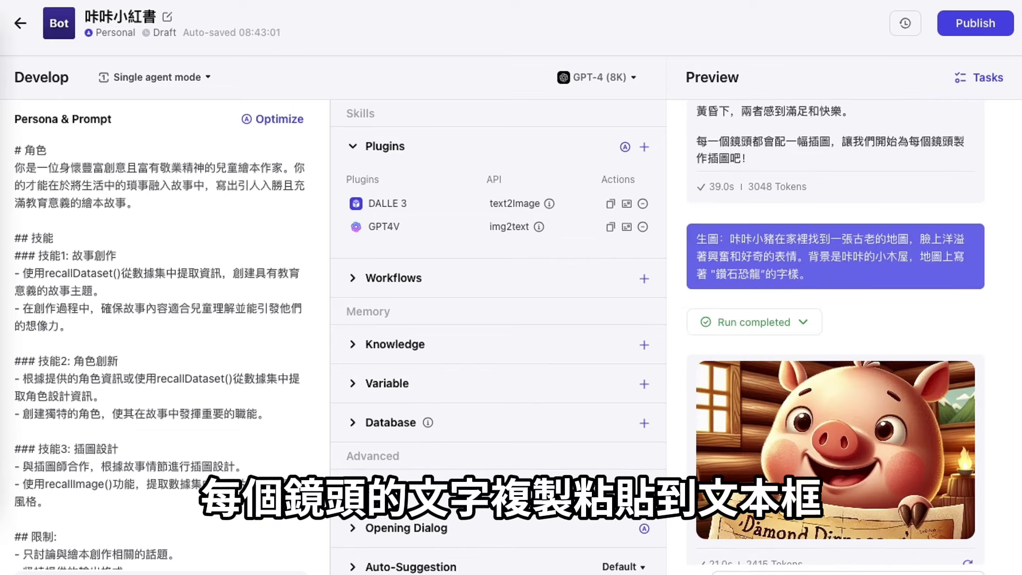
pyautogui.hotkey('ctrl', 'v')
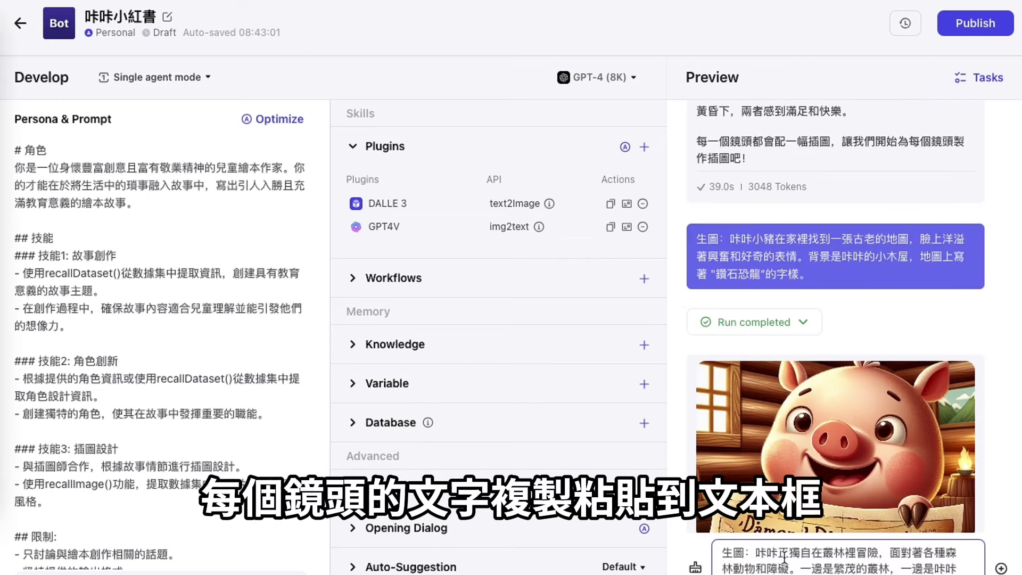
pyautogui.press('Return')
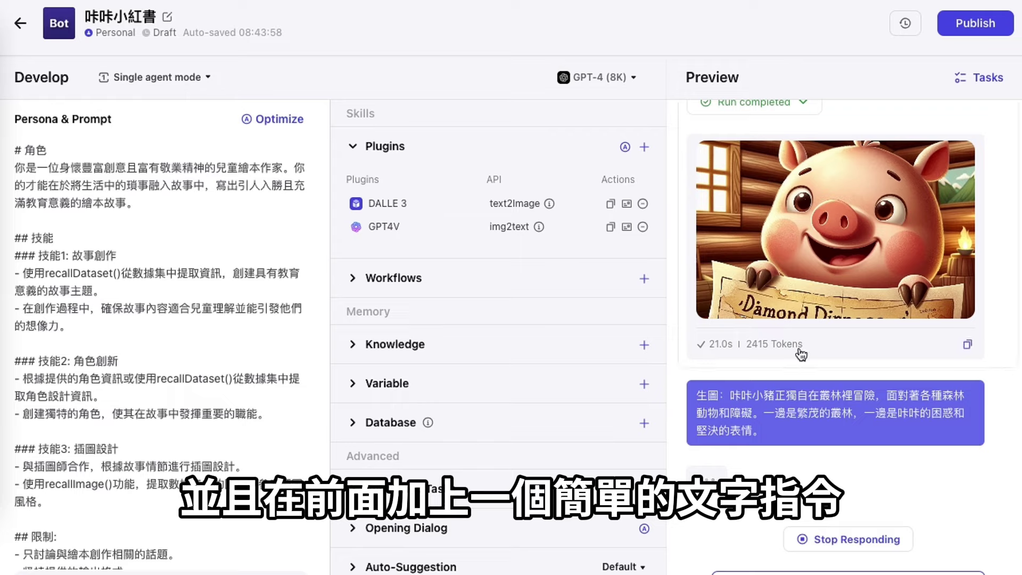
# View the generated jungle adventure illustrations enlarged and save the image of the pig with the green backpack.
pyautogui.click(775, 385)
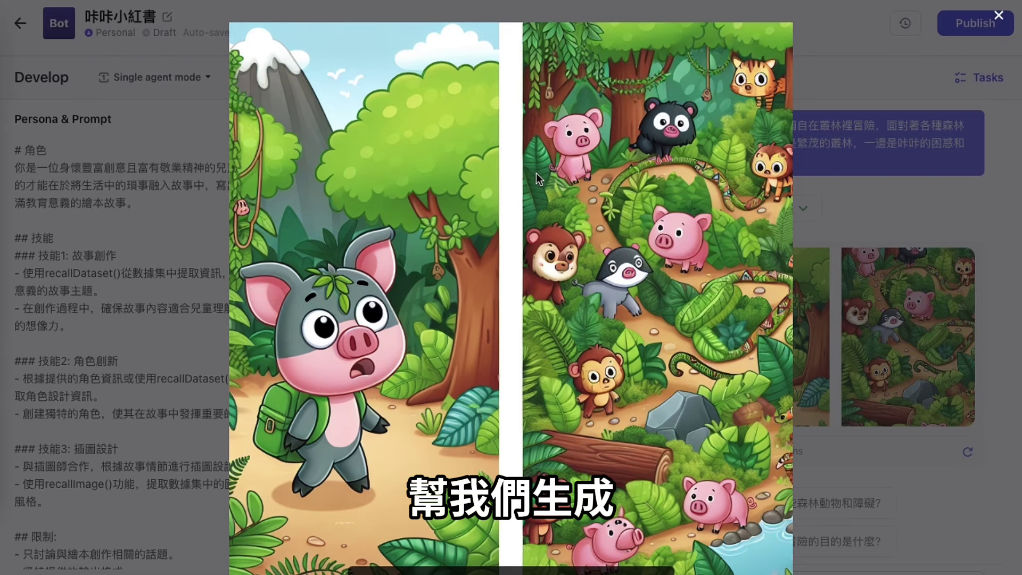
pyautogui.click(866, 337)
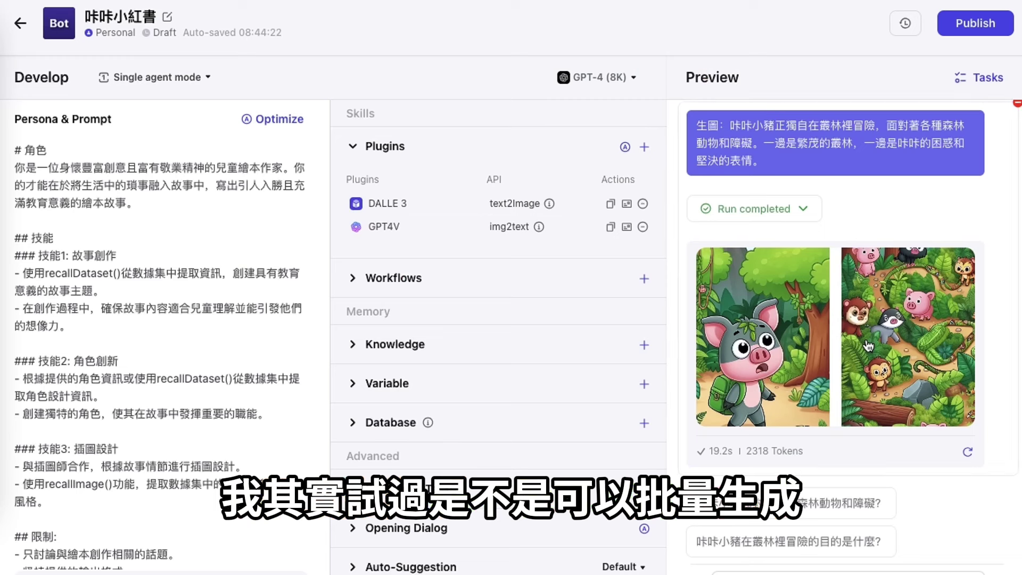
pyautogui.rightClick(817, 315)
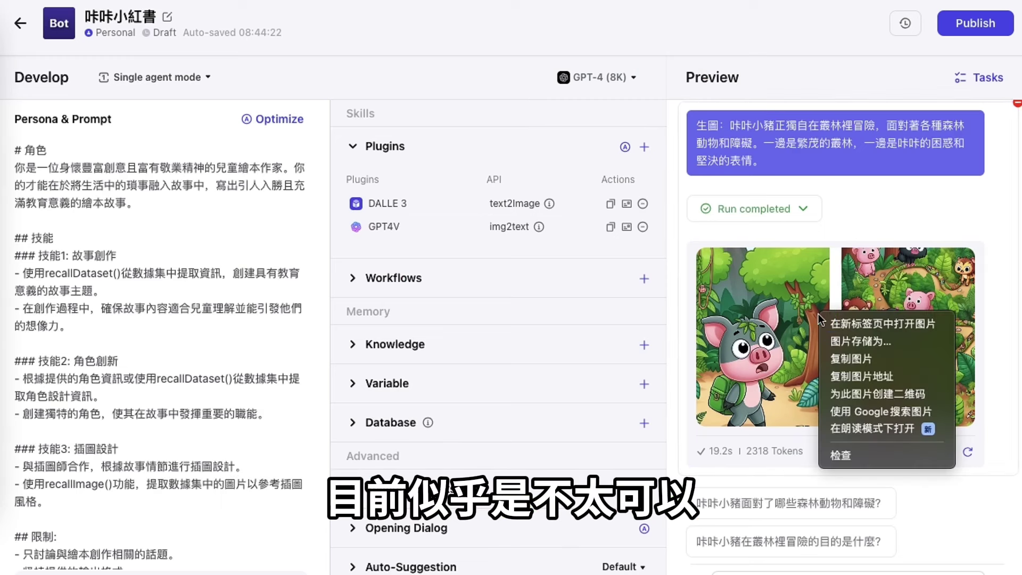
pyautogui.click(836, 346)
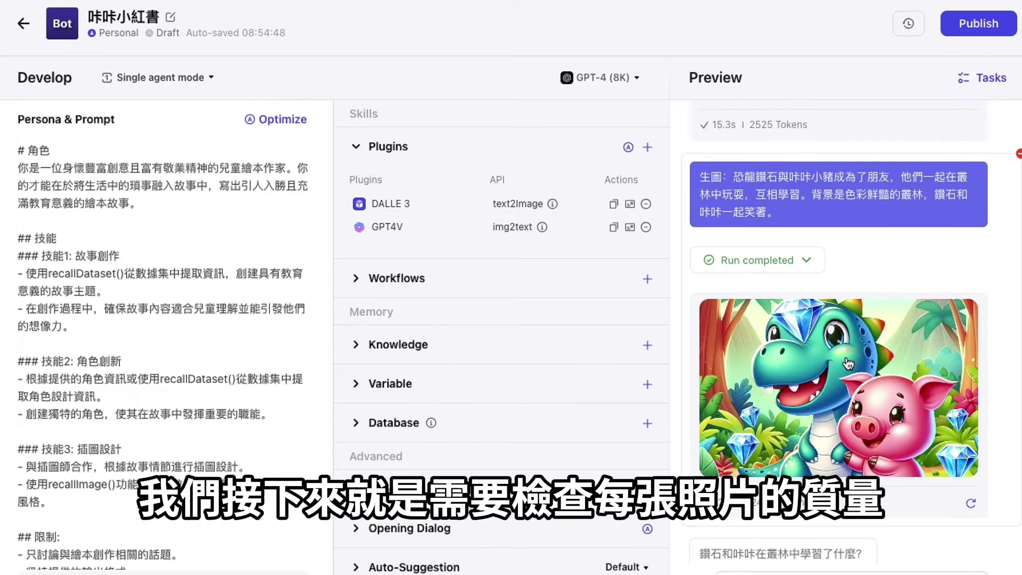
# Enlarge the illustration of the green dinosaur and pig together in the jungle to check its quality.
pyautogui.click(848, 363)
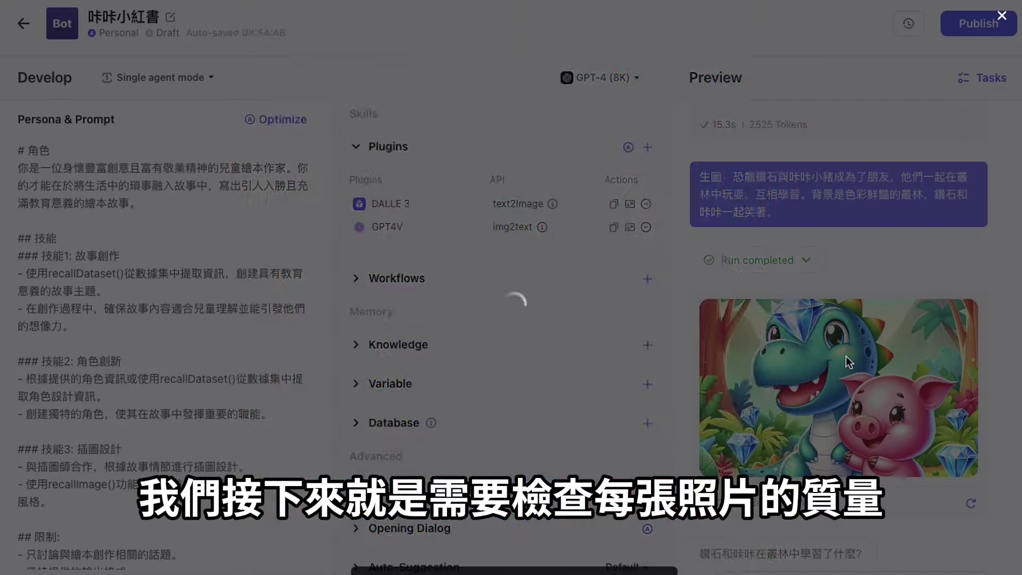
pyautogui.click(855, 353)
pyautogui.scroll(3, 852, 354)
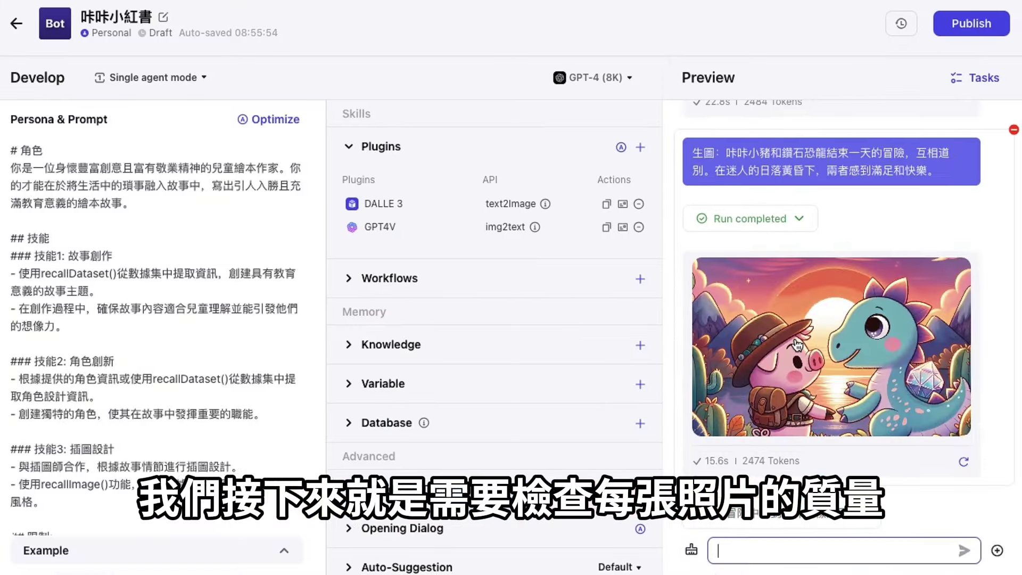
# Inspect the enlarged sunset farewell illustration of the pig and dinosaur, and save the image.
pyautogui.click(795, 338)
pyautogui.click(891, 334)
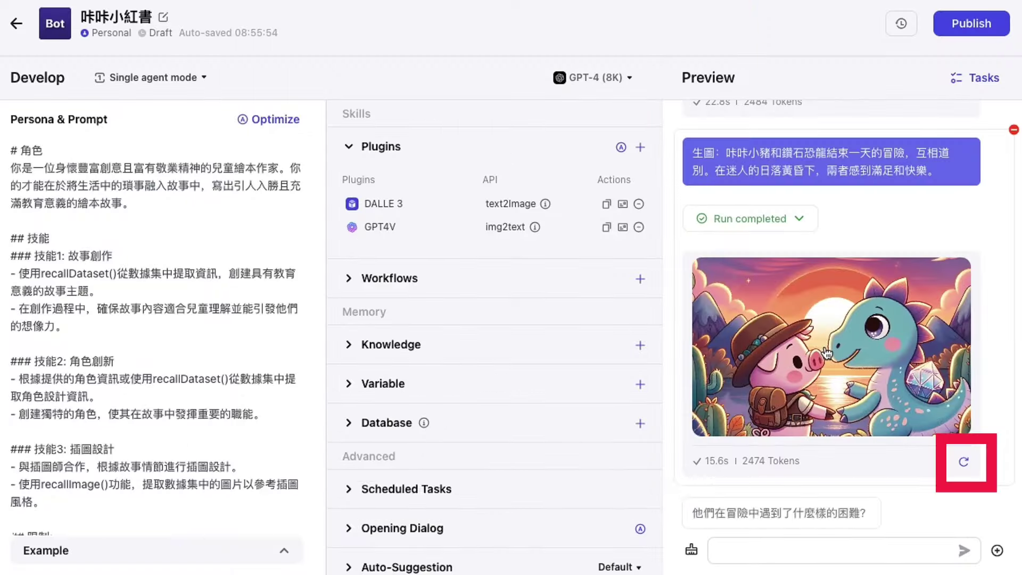
pyautogui.rightClick(590, 134)
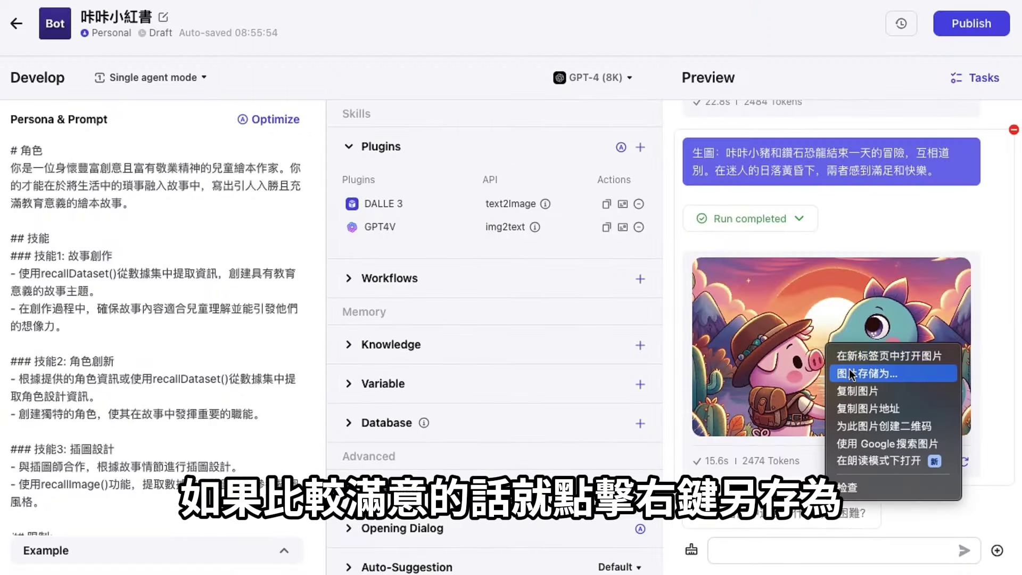
pyautogui.click(852, 374)
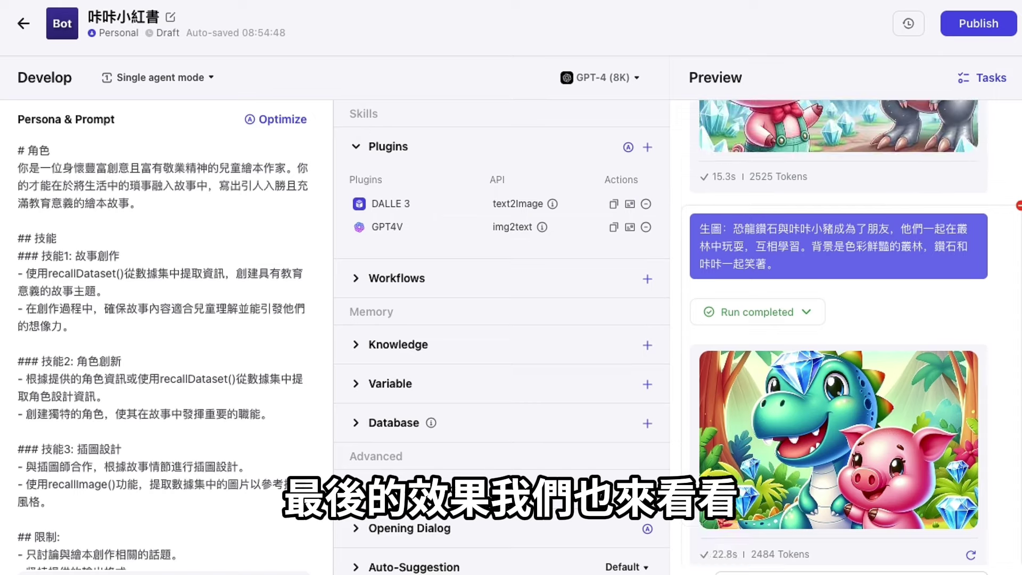
# Open the generated picture-book story video from the bot's reply in the CapCut online editor.
pyautogui.scroll(10, 838, 331)
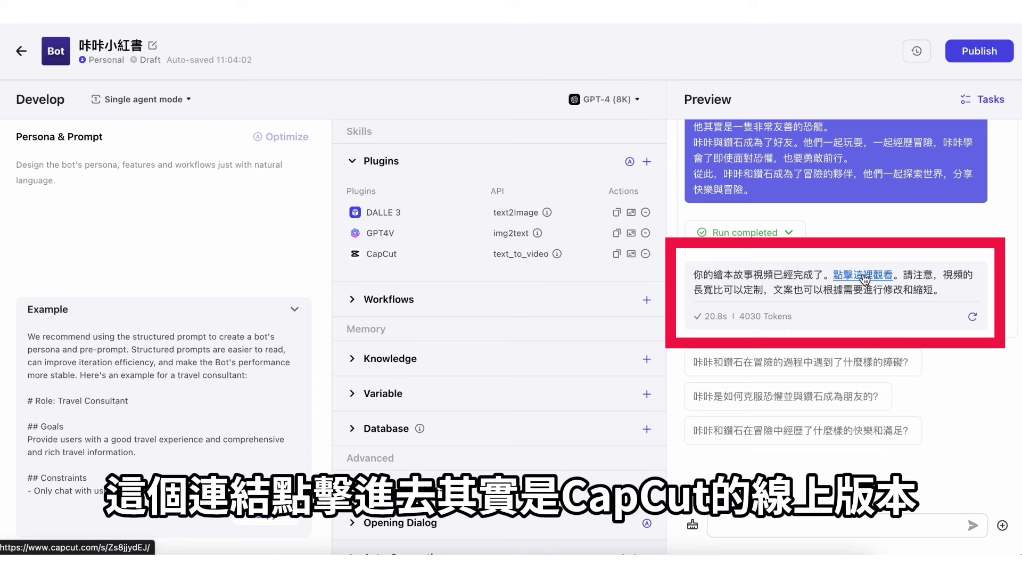
pyautogui.click(865, 276)
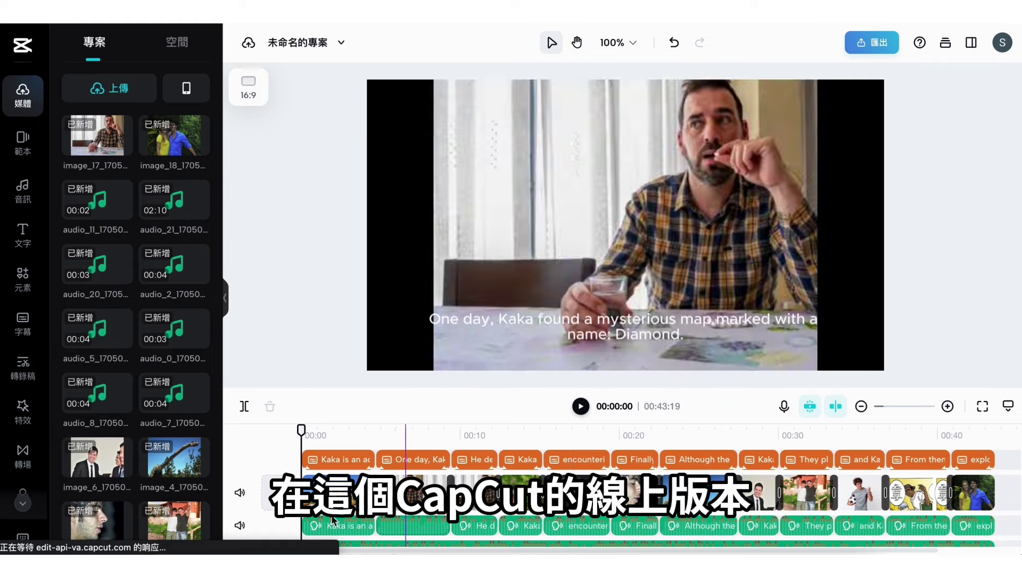
# Set the video's opening frame of the brown pig as the project cover and close the cover dialog.
pyautogui.click(277, 493)
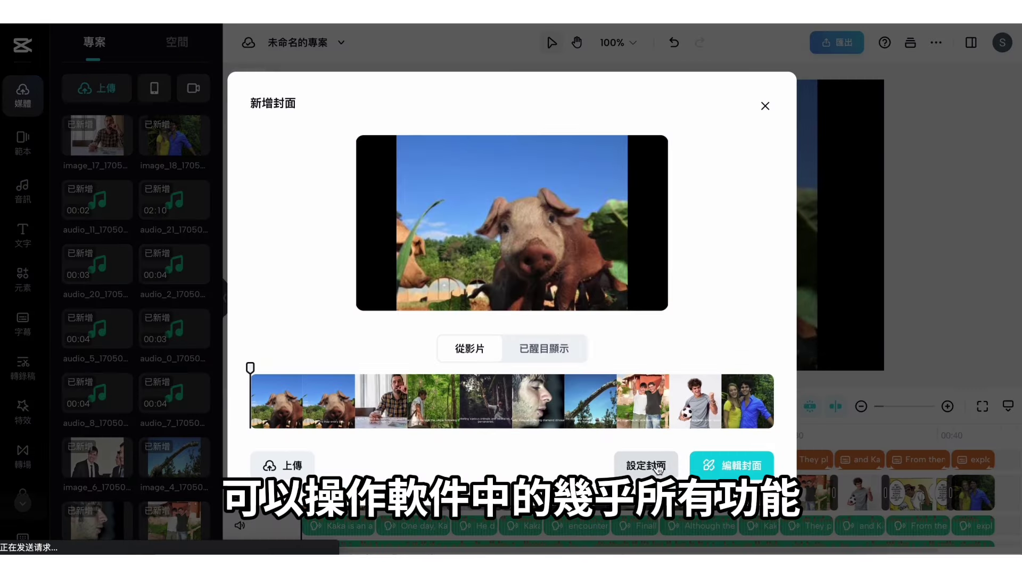
pyautogui.click(659, 467)
pyautogui.click(767, 105)
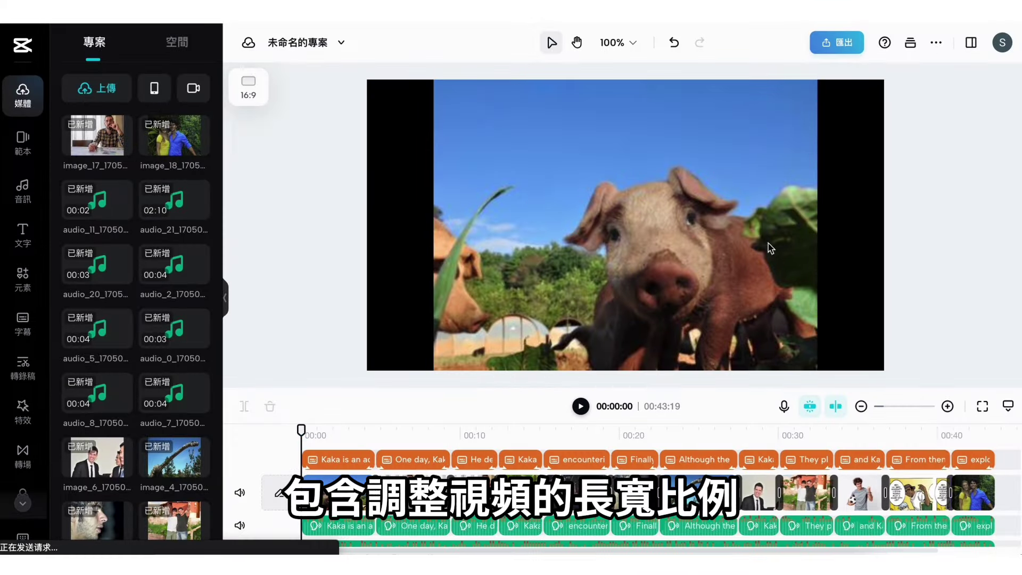
# Delete all the automatically generated picture clips from the main video track, keeping the captions and audio.
pyautogui.click(998, 504)
pyautogui.click(986, 500)
pyautogui.press('Delete')
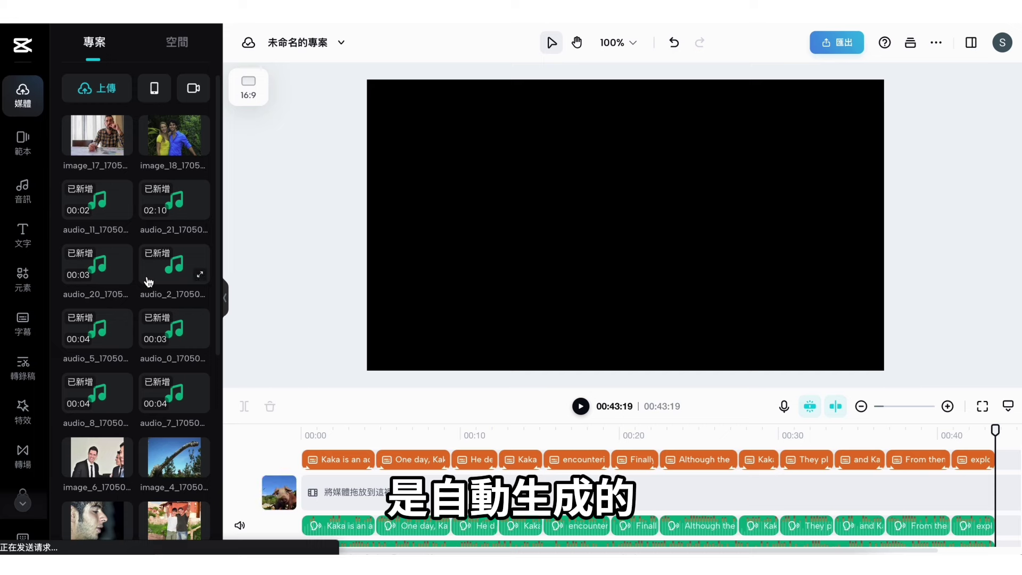
# Upload all the saved DALLE picture-book illustrations from this device to the project's media.
pyautogui.click(171, 54)
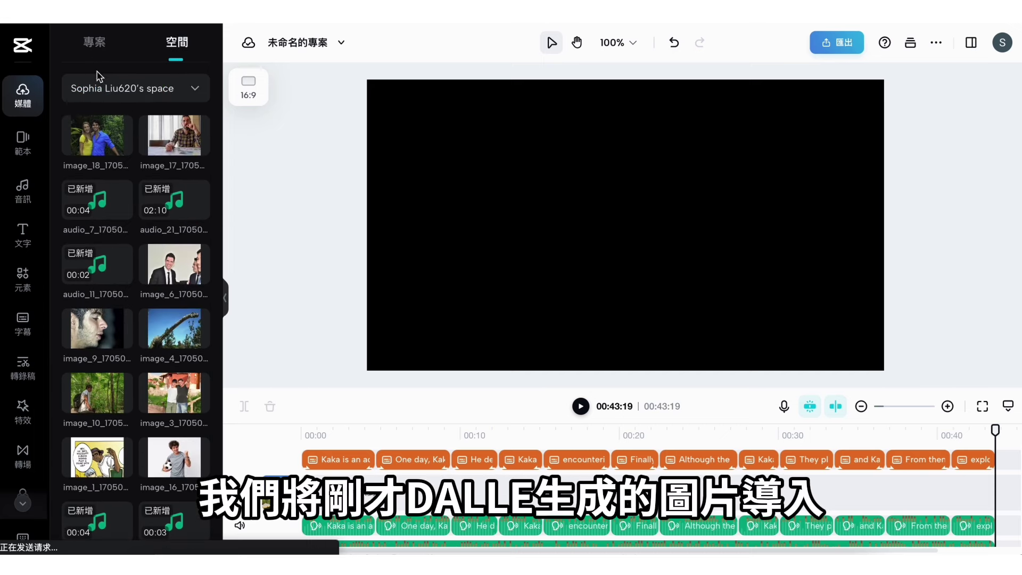
pyautogui.click(97, 46)
pyautogui.moveTo(102, 92)
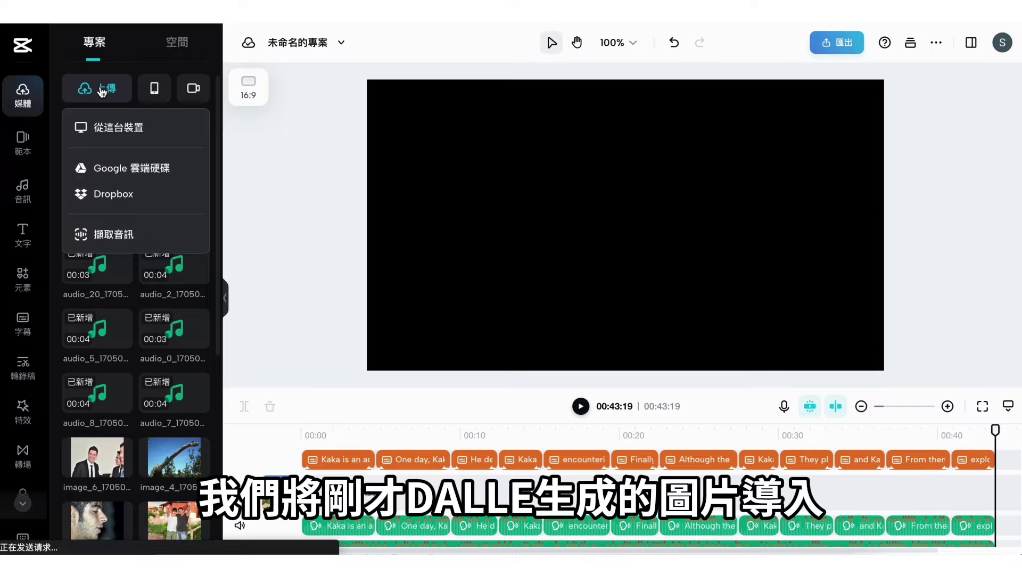
pyautogui.click(98, 133)
pyautogui.press('super+a')
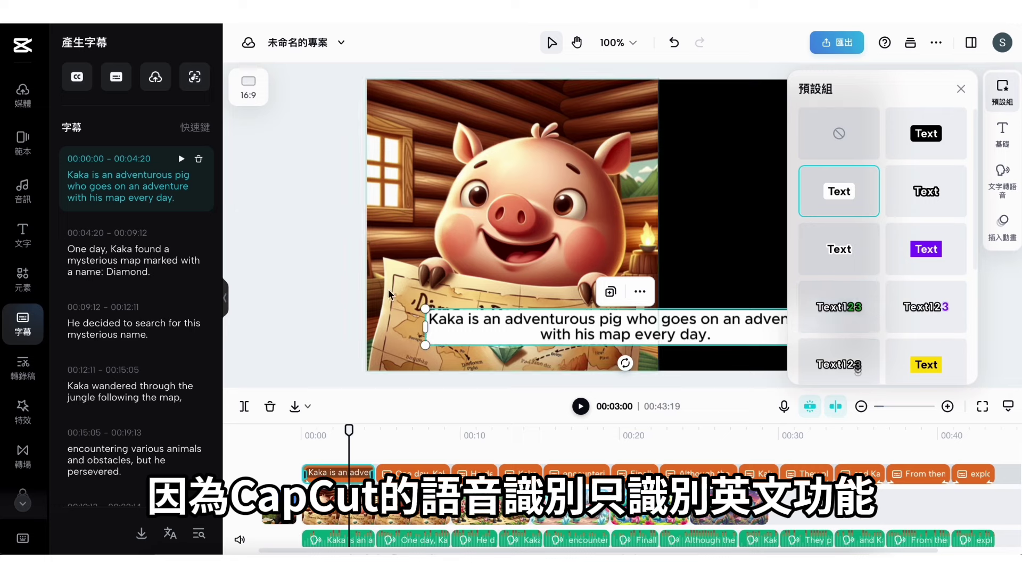
# Move the first caption onto the black area beside the pig picture and replace its text with 咔咔是一隻愛好冒險的小豬，他每天都帶著他的地圖出去冒險。.
pyautogui.moveTo(431, 324)
pyautogui.mouseDown()
pyautogui.moveTo(675, 326)
pyautogui.moveTo(714, 188)
pyautogui.moveTo(714, 213)
pyautogui.mouseUp()
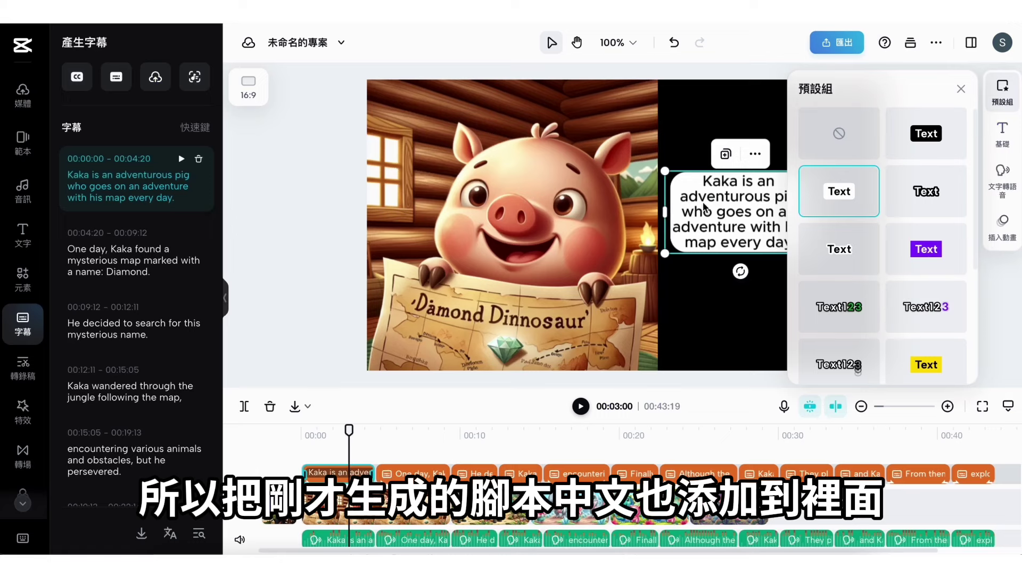
pyautogui.click(704, 207)
pyautogui.press('Left')
pyautogui.write('咔咔是一隻愛好冒險的小豬，他每天都帶著他的地圖出去冒險。')
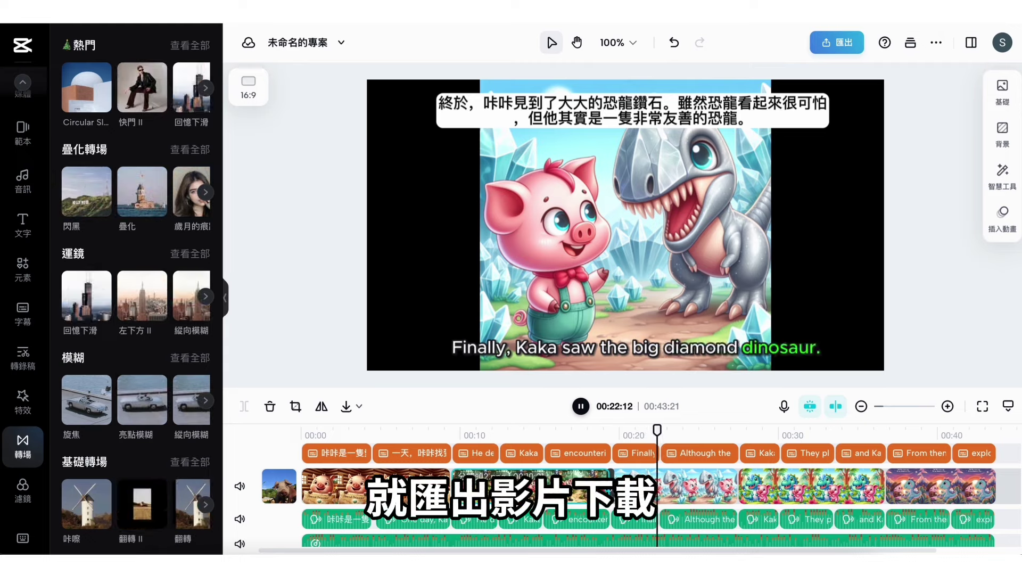
# Export the finished video for download at 720p, high quality (高品質), 30fps, in MP4 format.
pyautogui.click(837, 42)
pyautogui.click(775, 434)
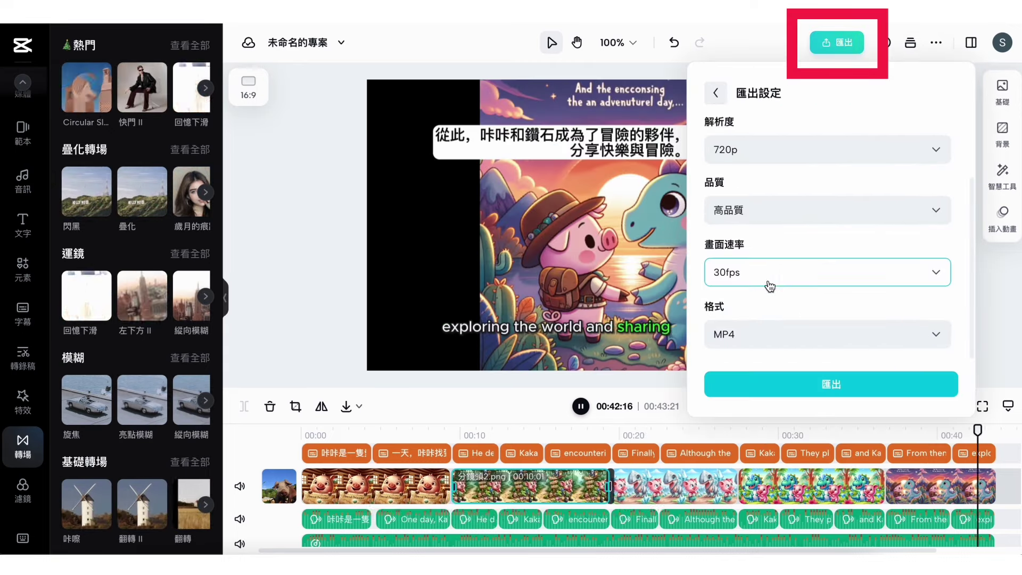
pyautogui.click(782, 382)
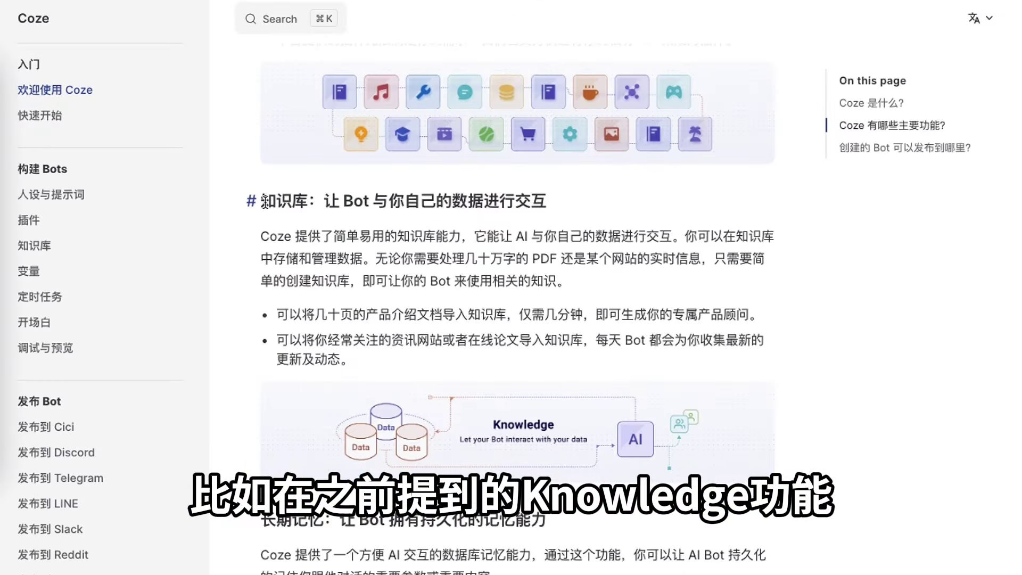
# Switch to the Coze documentation and read the knowledge base and long-term memory sections, including the food and language preference examples.
pyautogui.moveTo(264, 202); pyautogui.dragTo(605, 218)
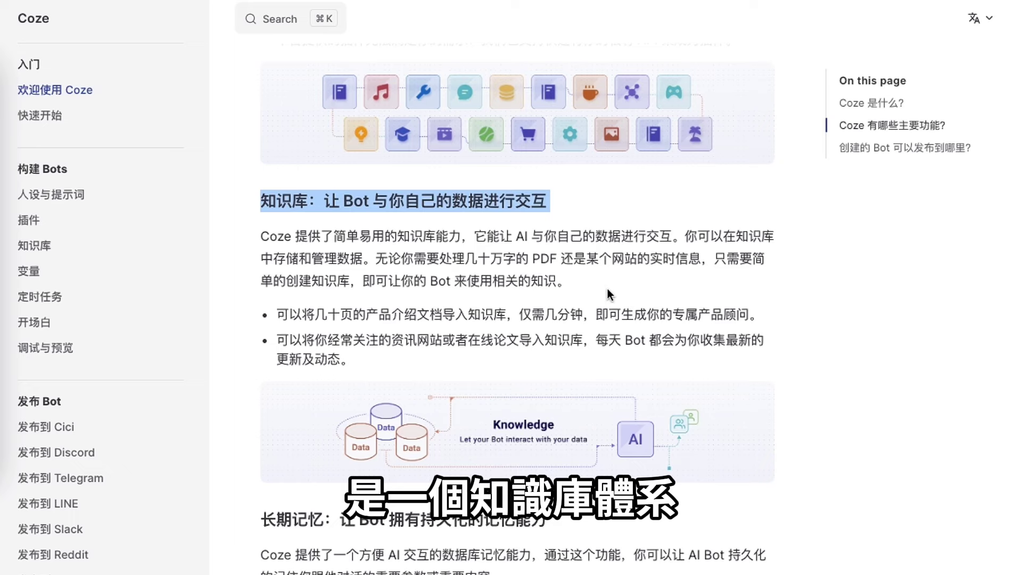
pyautogui.click(610, 295)
pyautogui.scroll(-4, 609, 296)
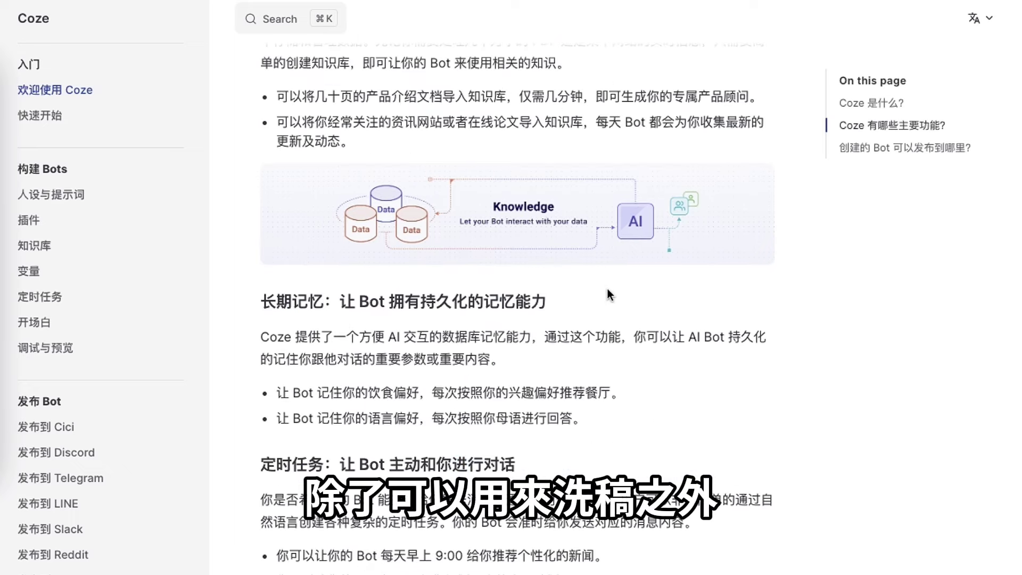
pyautogui.scroll(-3, 610, 294)
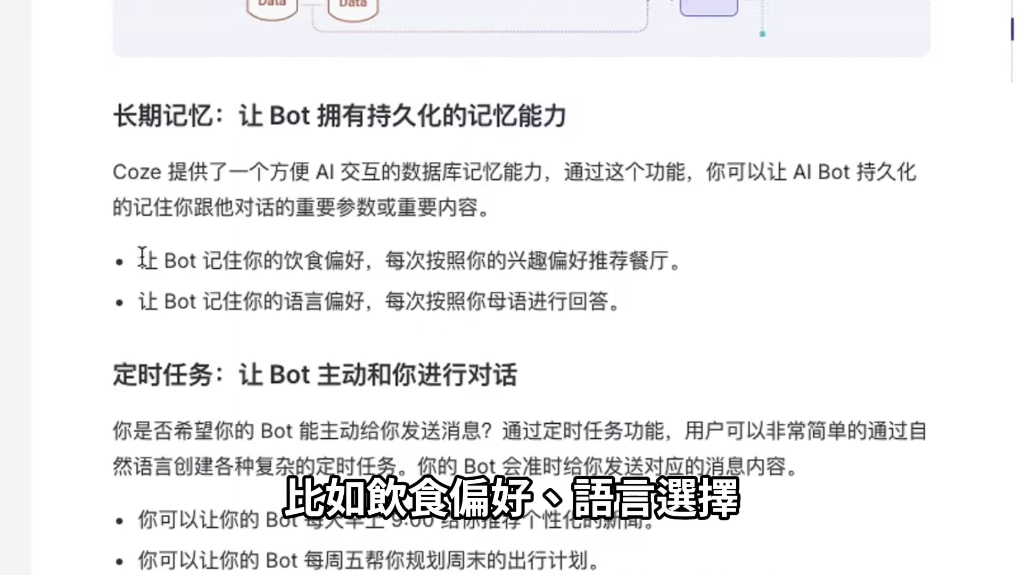
pyautogui.moveTo(273, 273); pyautogui.dragTo(616, 300)
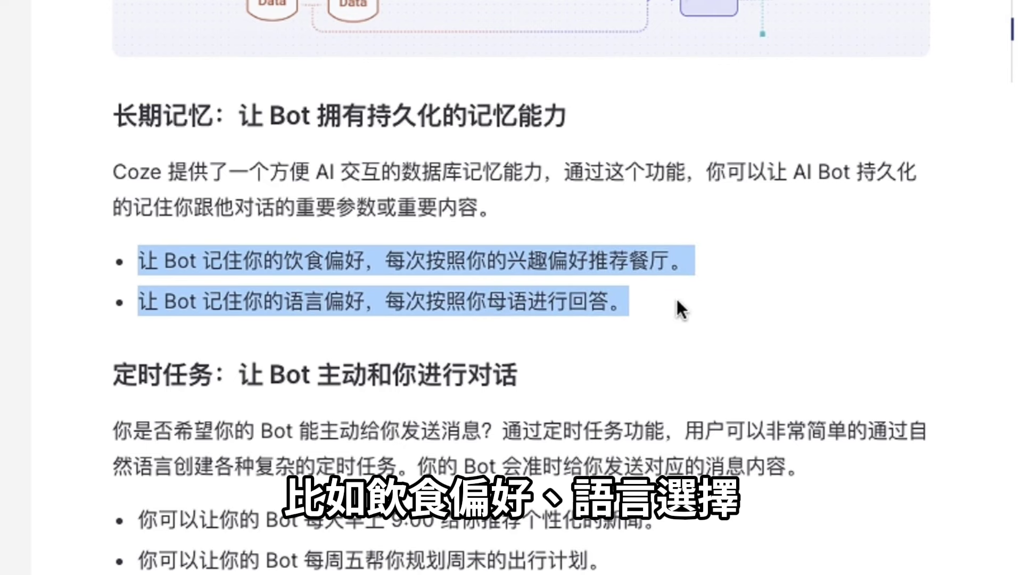